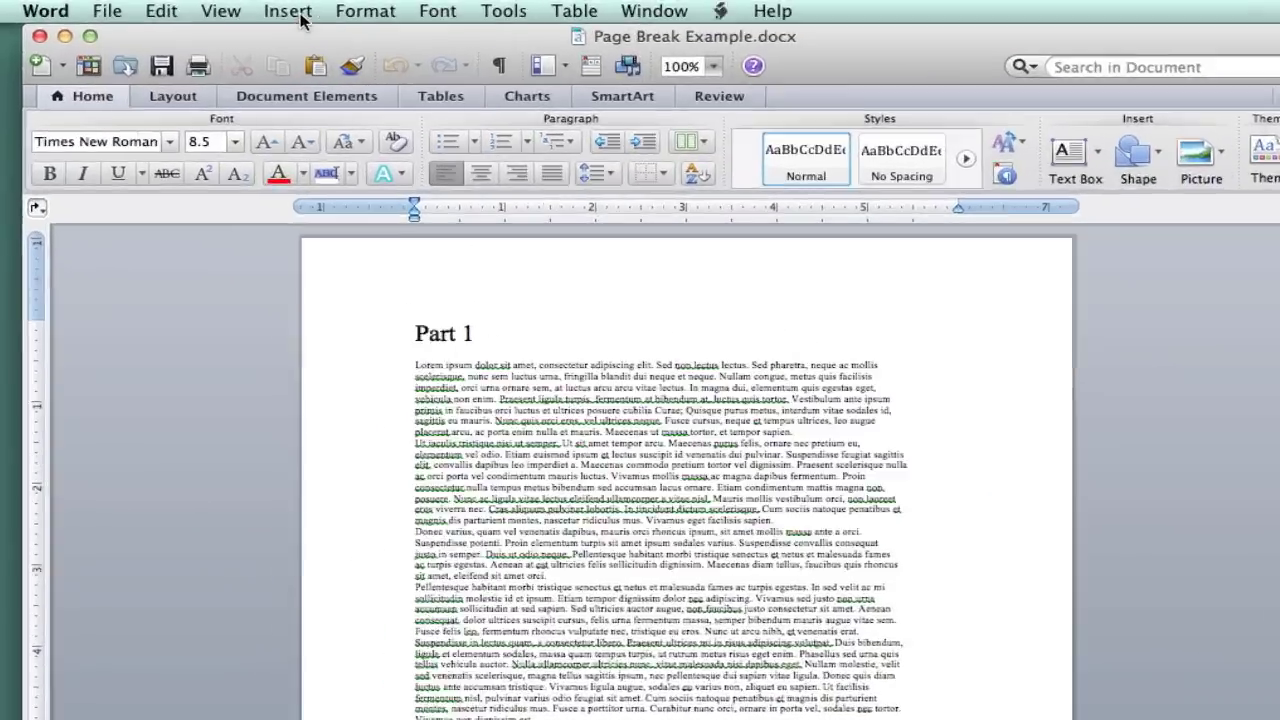
- Start adding page numbers to the document and set their number format to lowercase Roman numerals (i, ii, iii, ...)
click(211, 9)
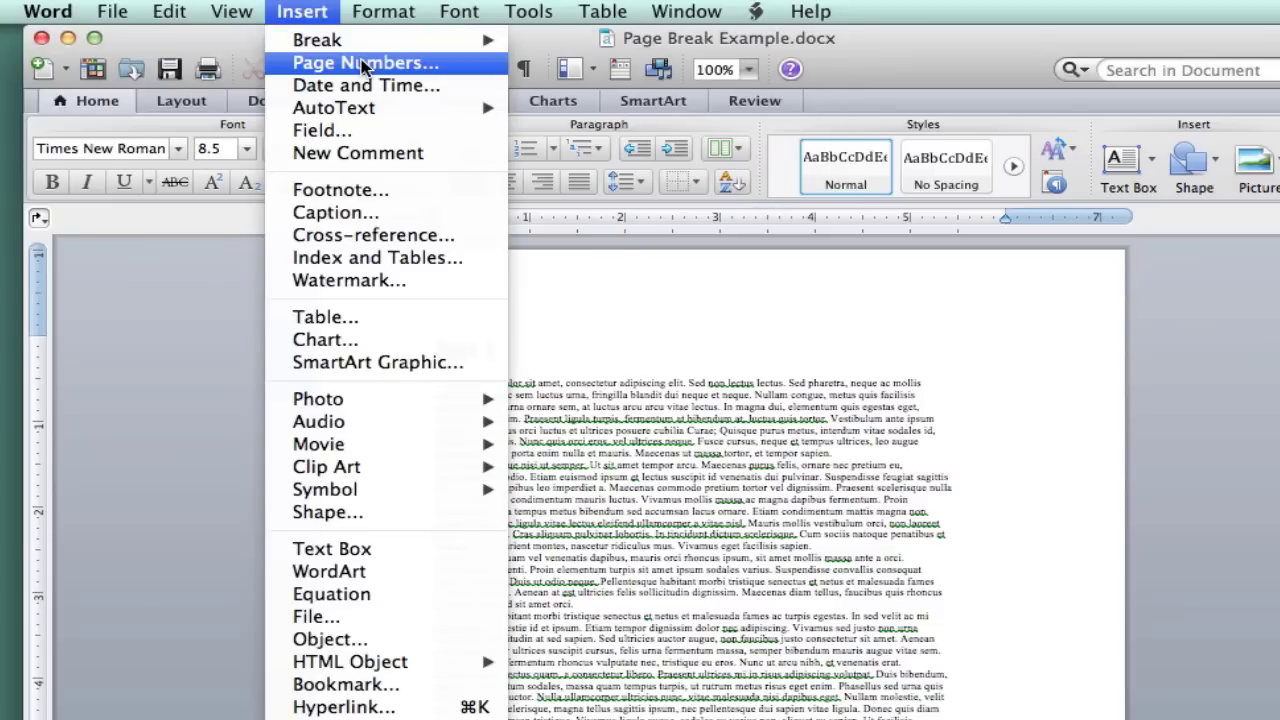
click(365, 63)
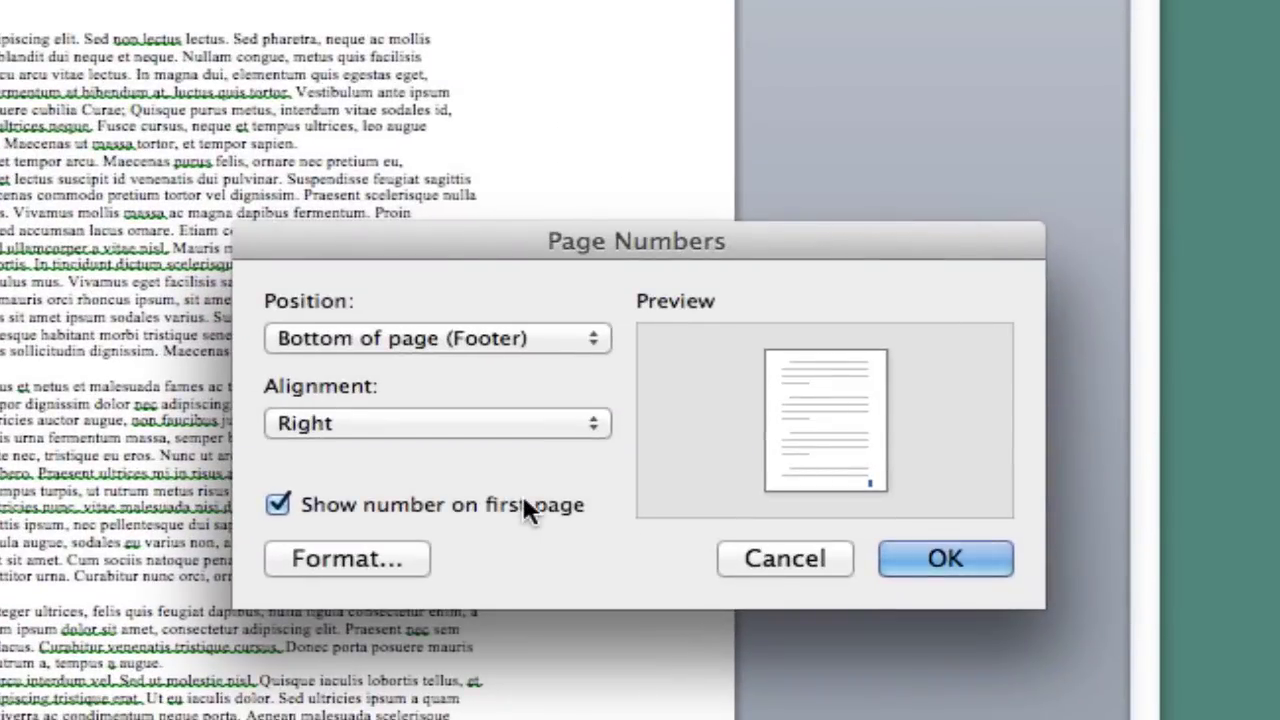
click(390, 561)
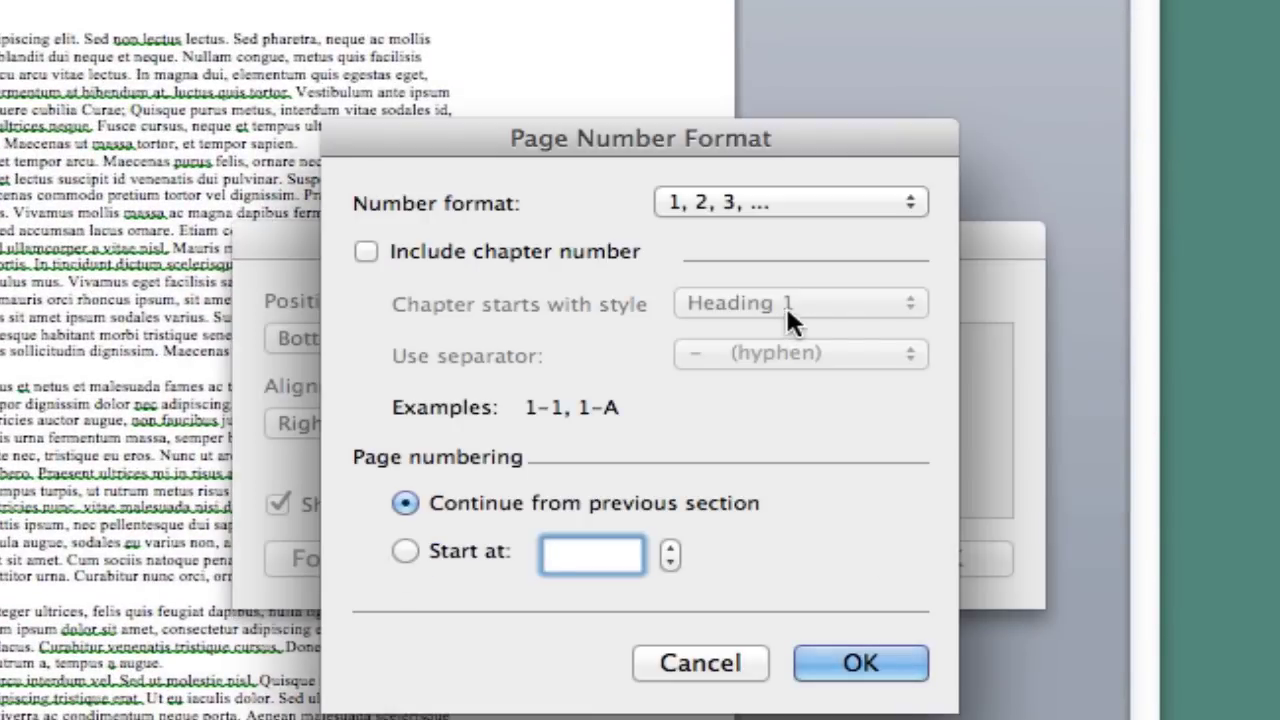
click(909, 198)
click(834, 281)
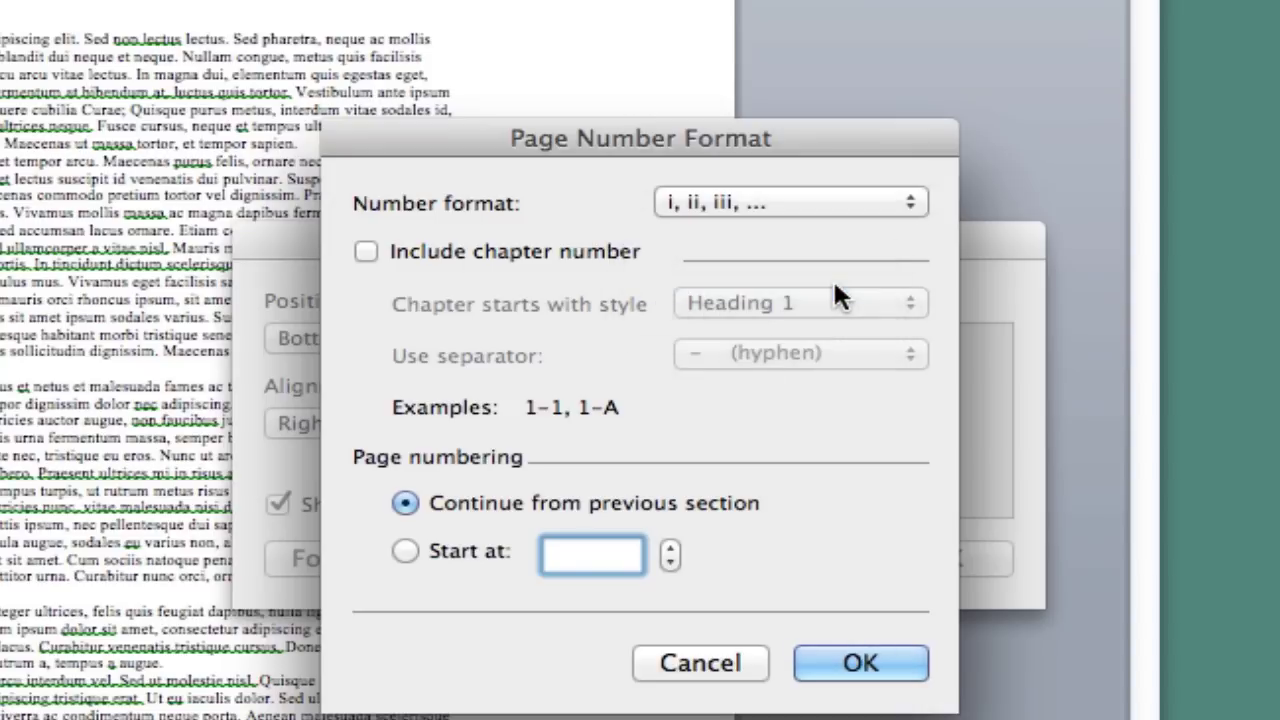
click(895, 674)
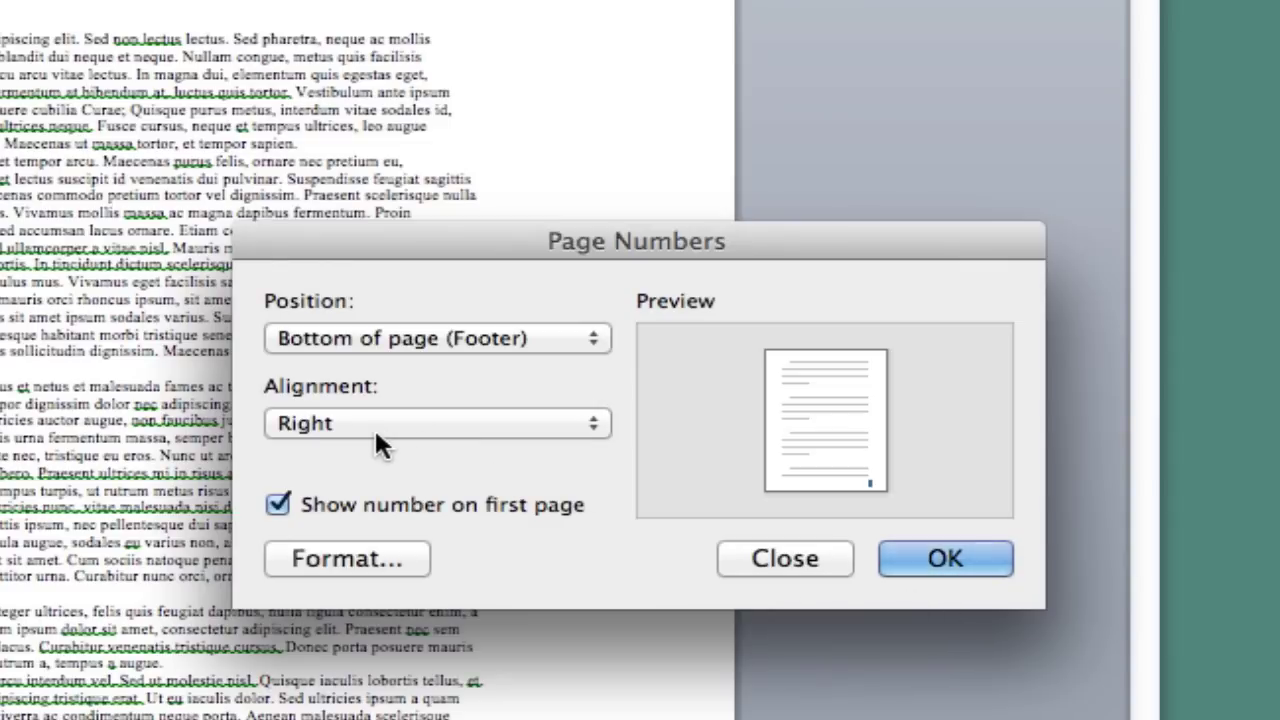
- Insert the page numbers at Bottom of page (Footer) with Right alignment, keeping the number shown on the first page
click(592, 423)
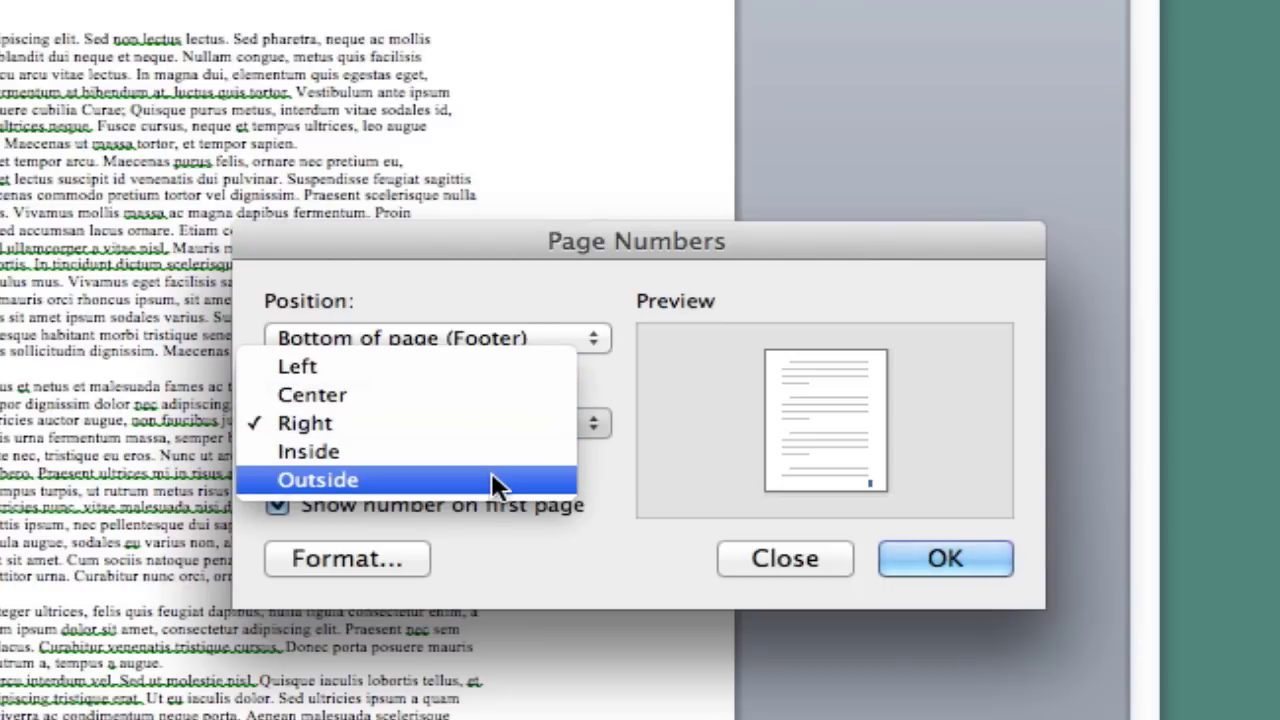
click(485, 422)
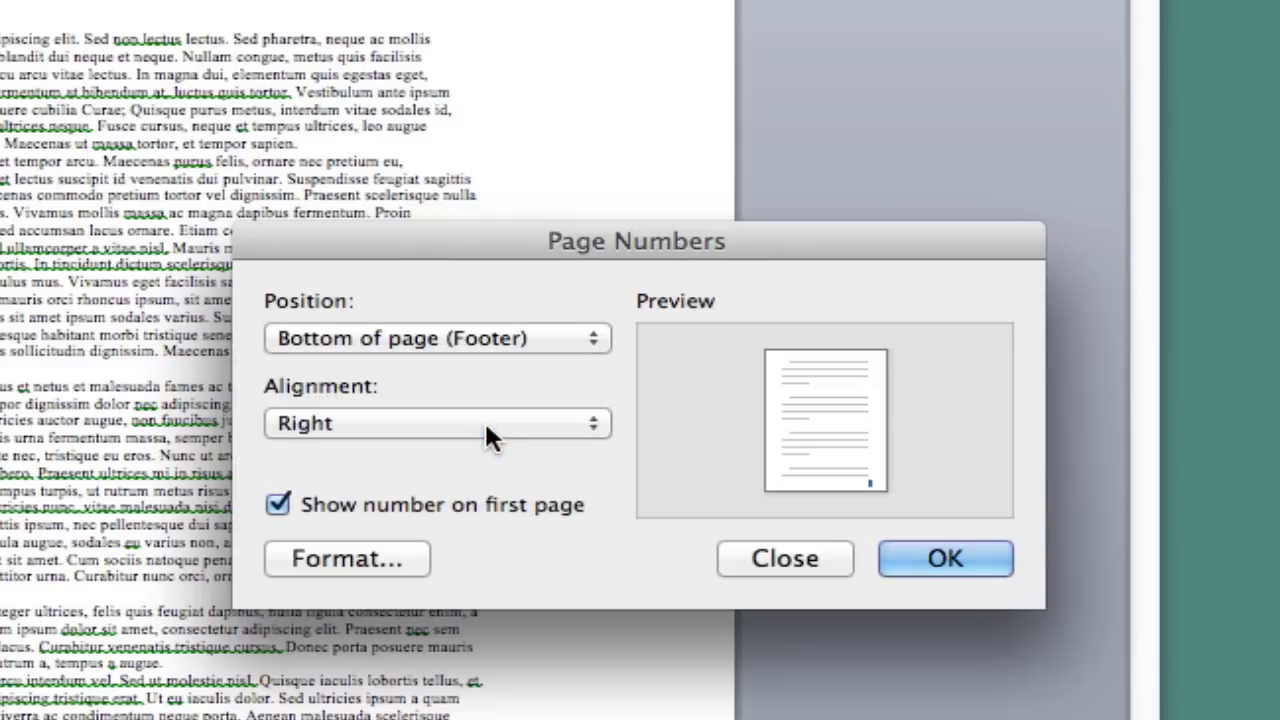
click(589, 340)
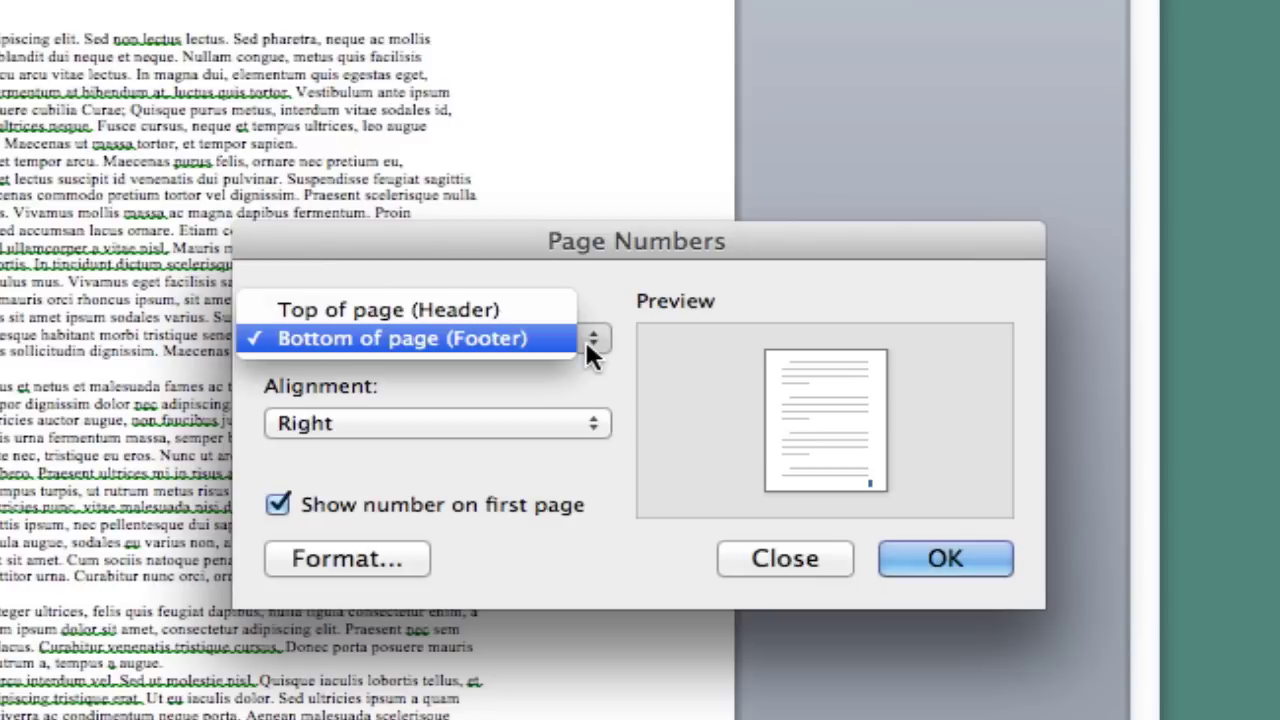
click(536, 343)
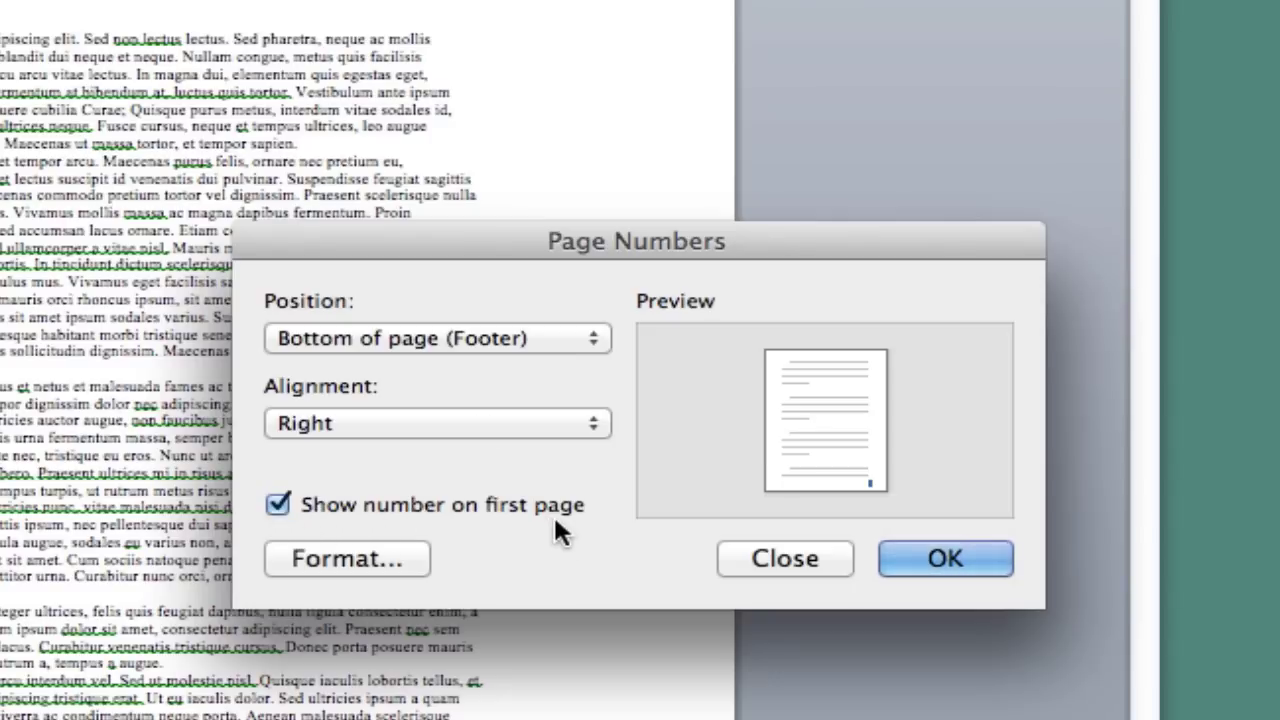
click(274, 504)
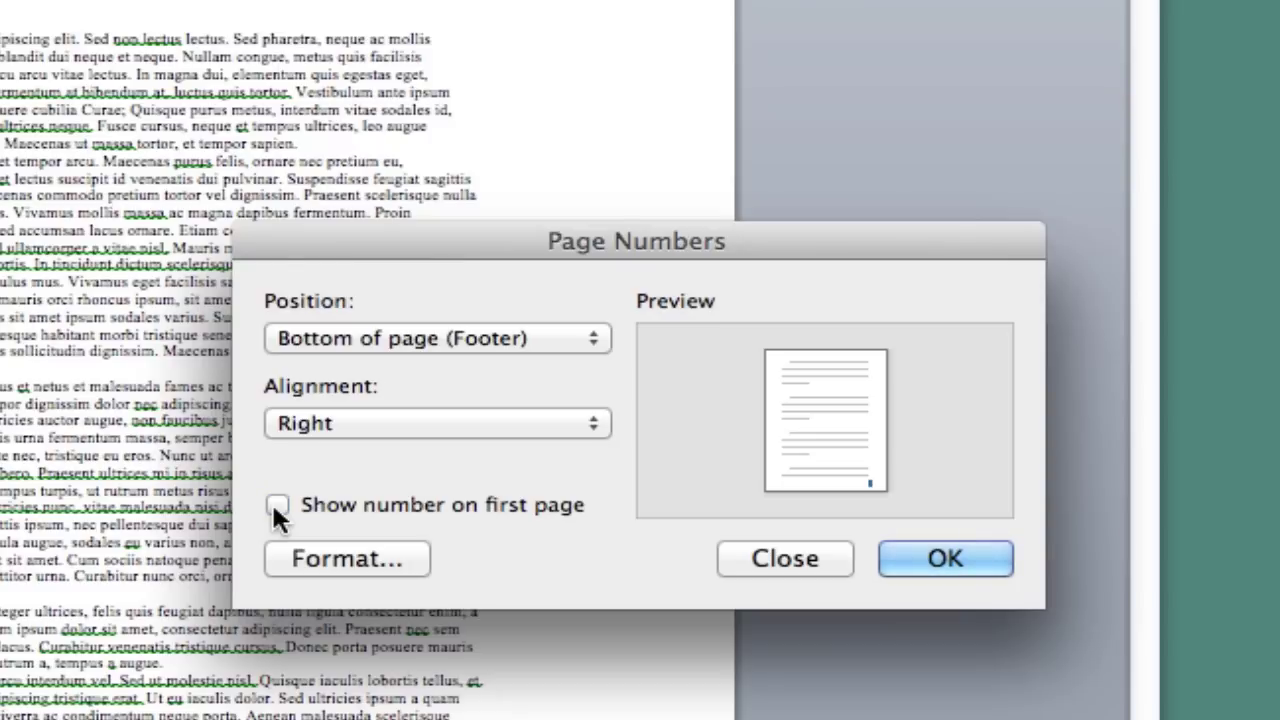
click(274, 504)
click(961, 555)
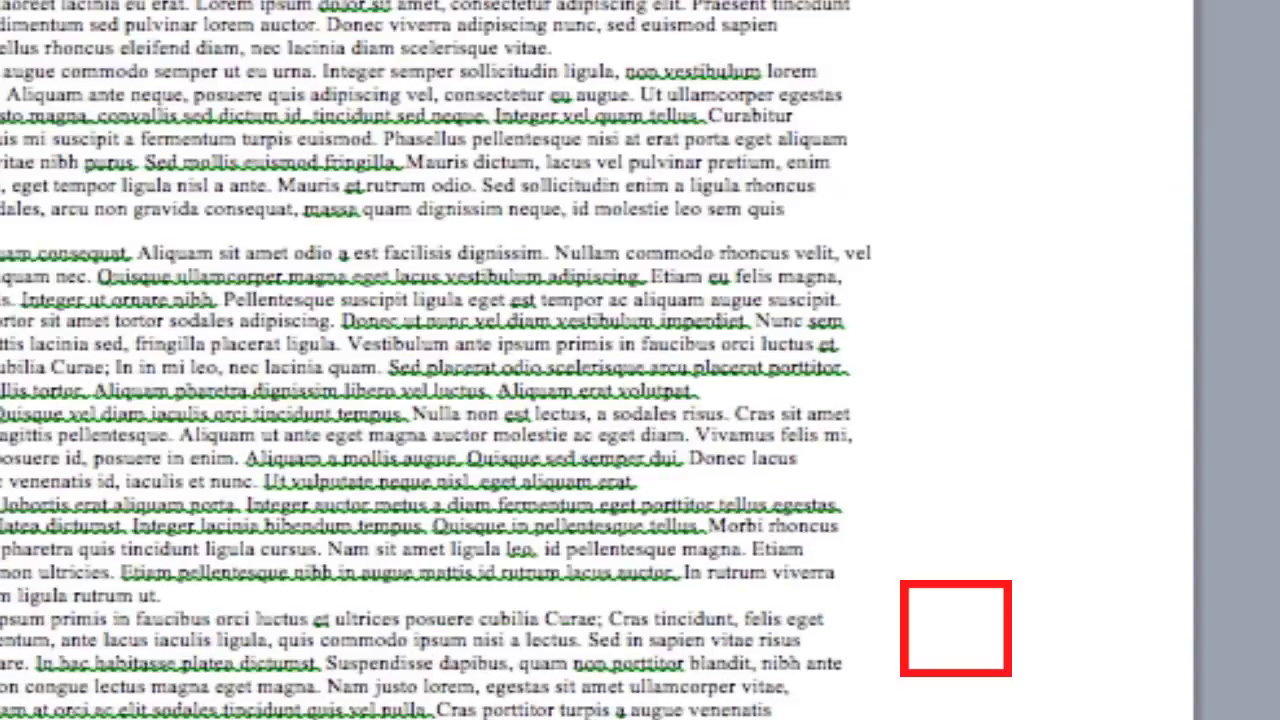
- Insert a Section Break (Next Page) at the end of the Part 1 text, just before the Part Two page
drag(1245, 100, 1245, 146)
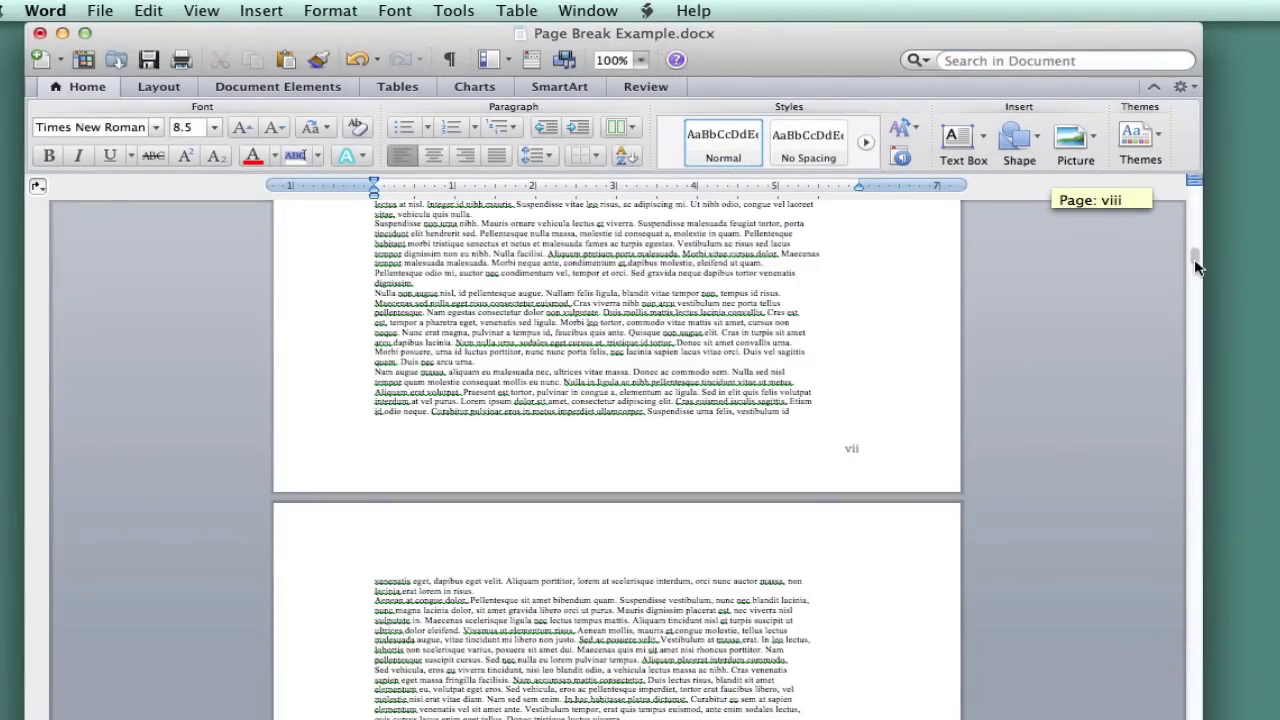
mouse_move(1197, 266)
mouse_down()
mouse_move(1197, 287)
mouse_move(1192, 276)
mouse_up()
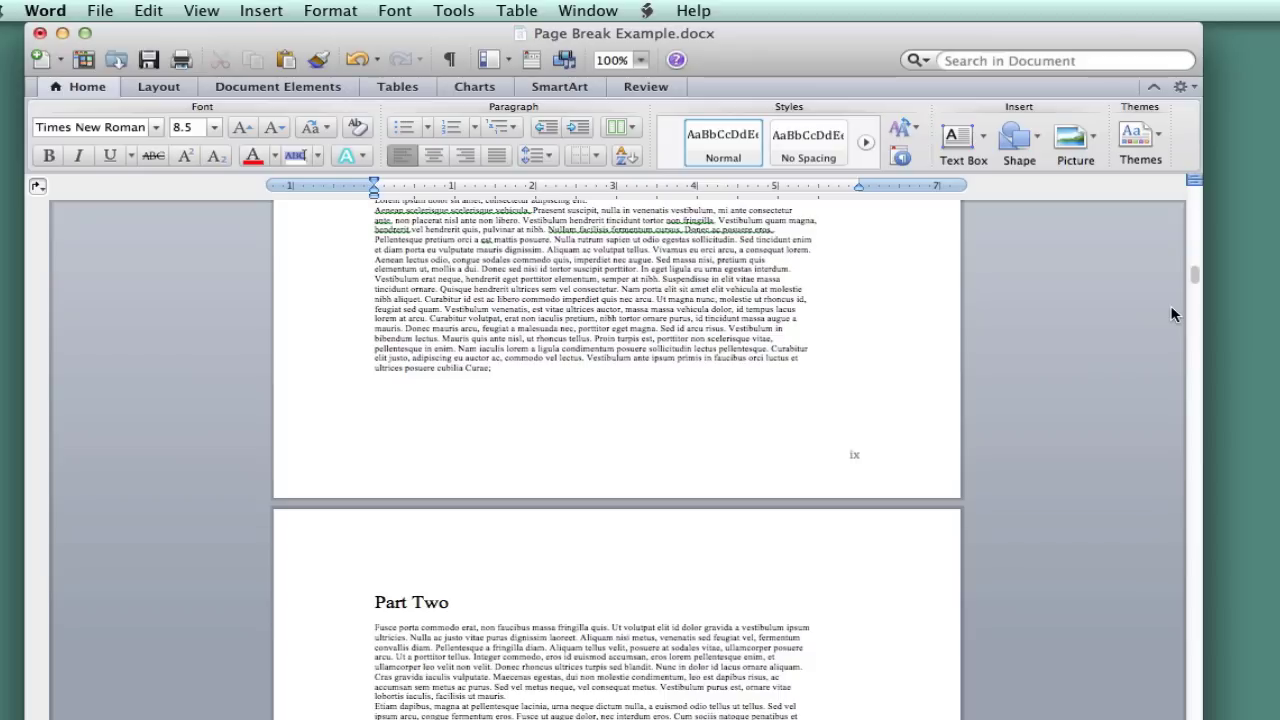
click(540, 374)
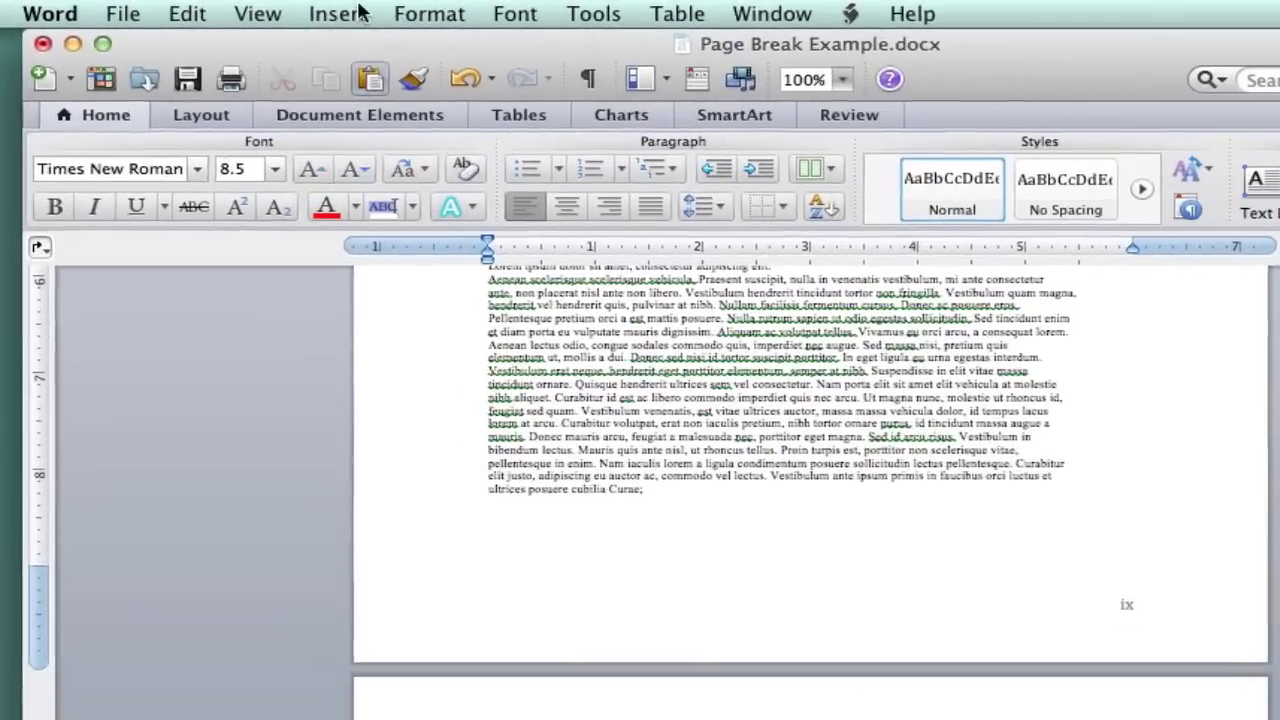
click(336, 14)
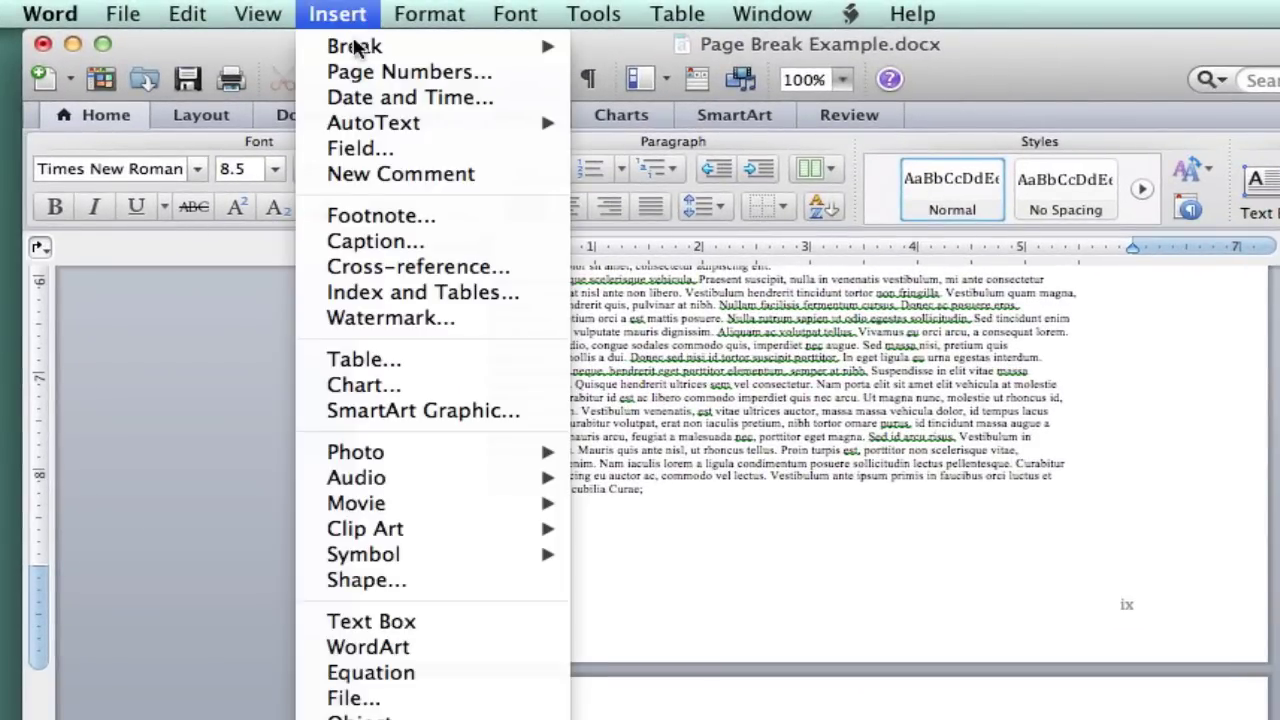
mouse_move(360, 56)
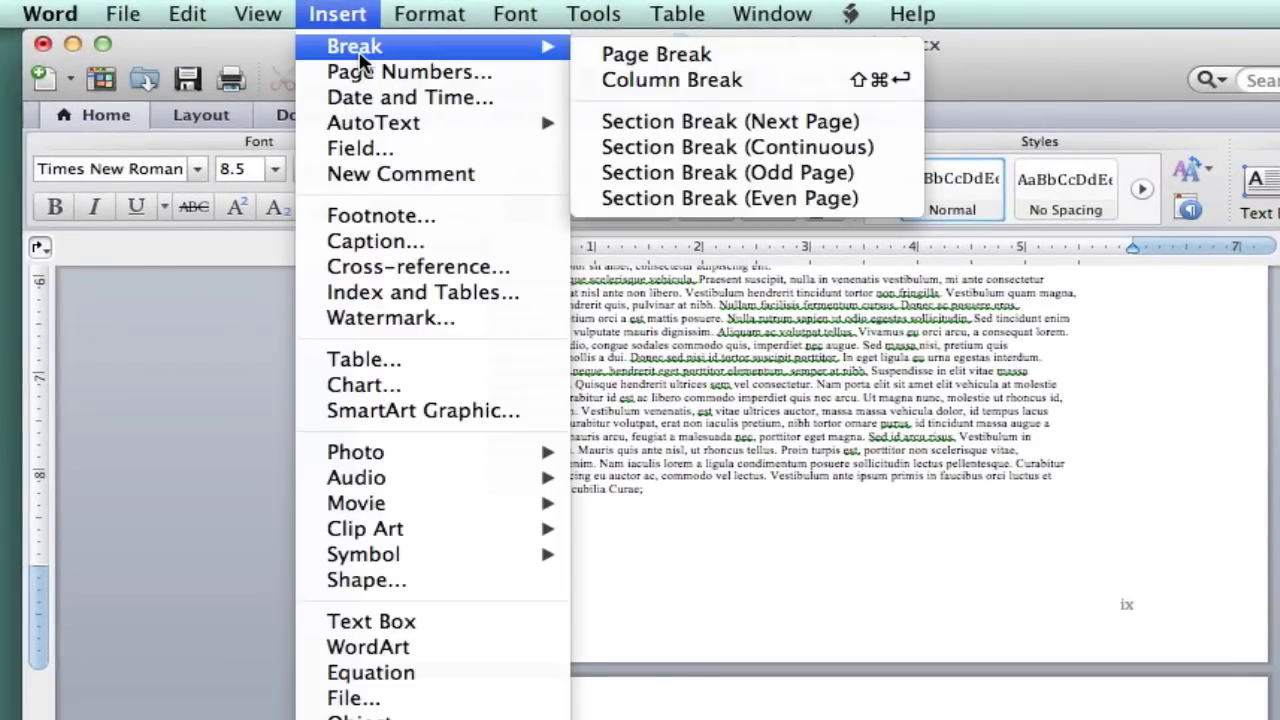
click(736, 122)
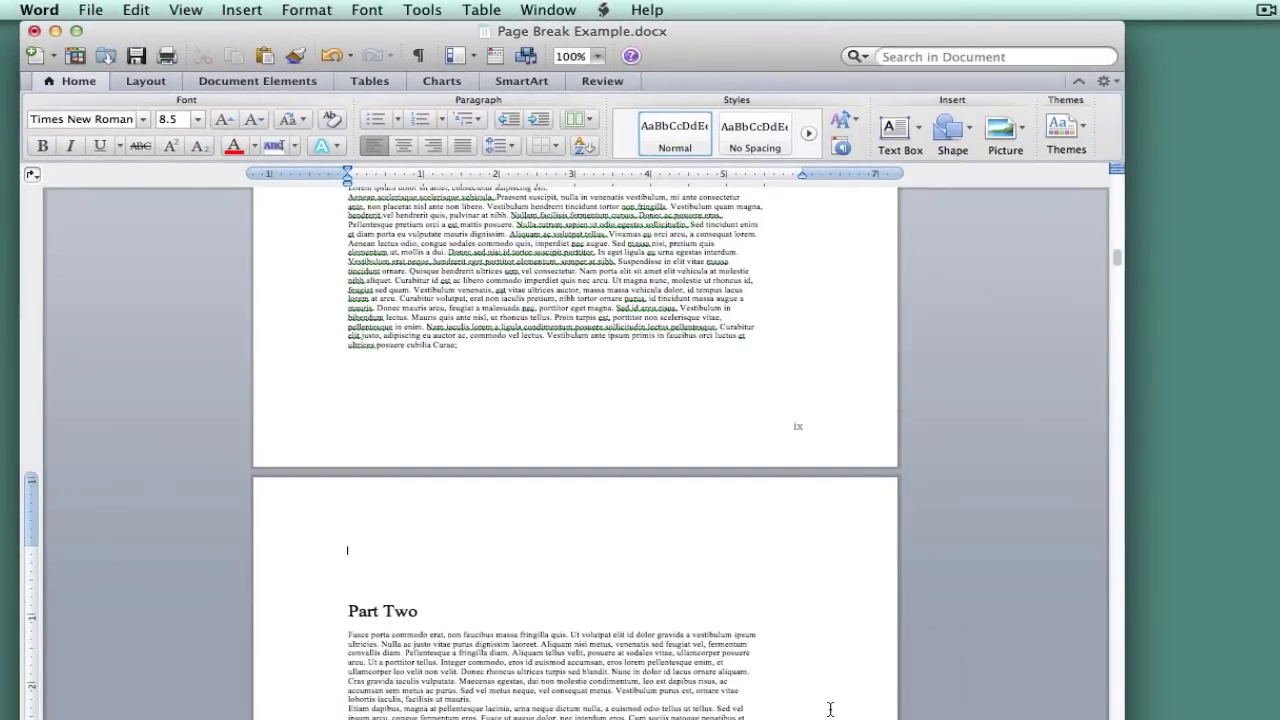
- Format the Part Two section's page numbers as 1, 2, 3, ... starting at 1, and apply them to the footer
drag(1118, 268, 1118, 278)
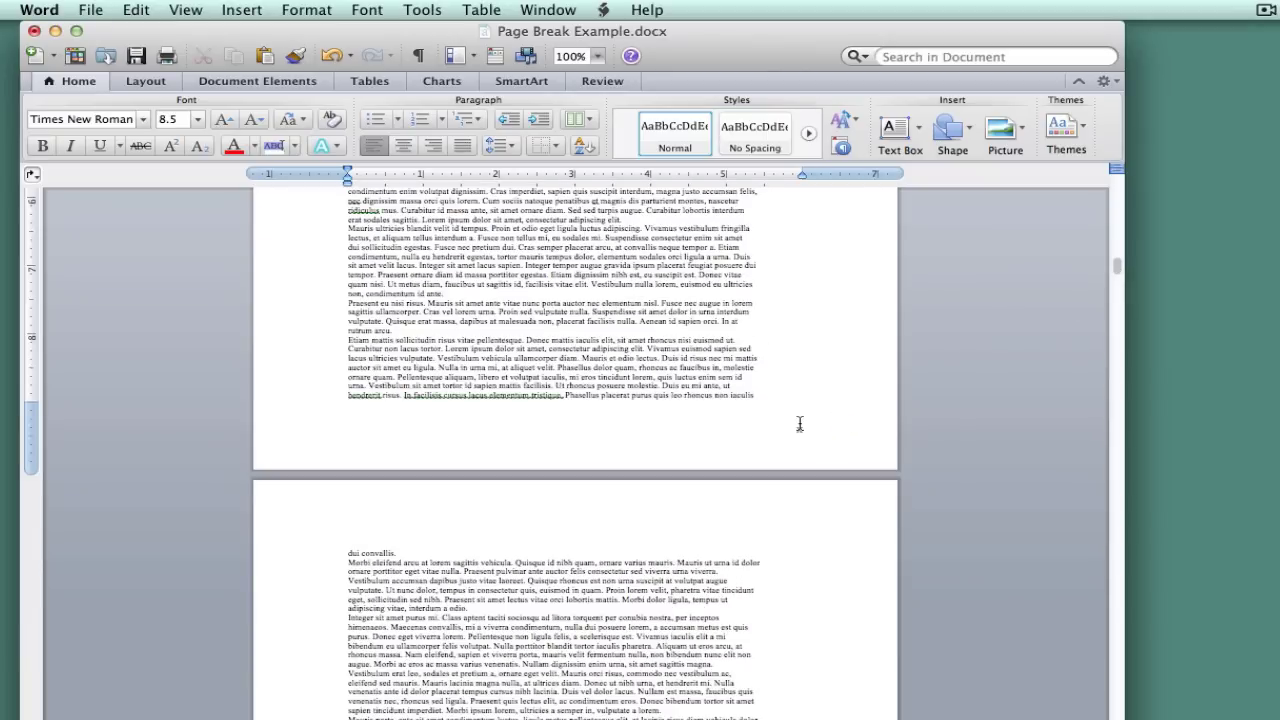
click(243, 10)
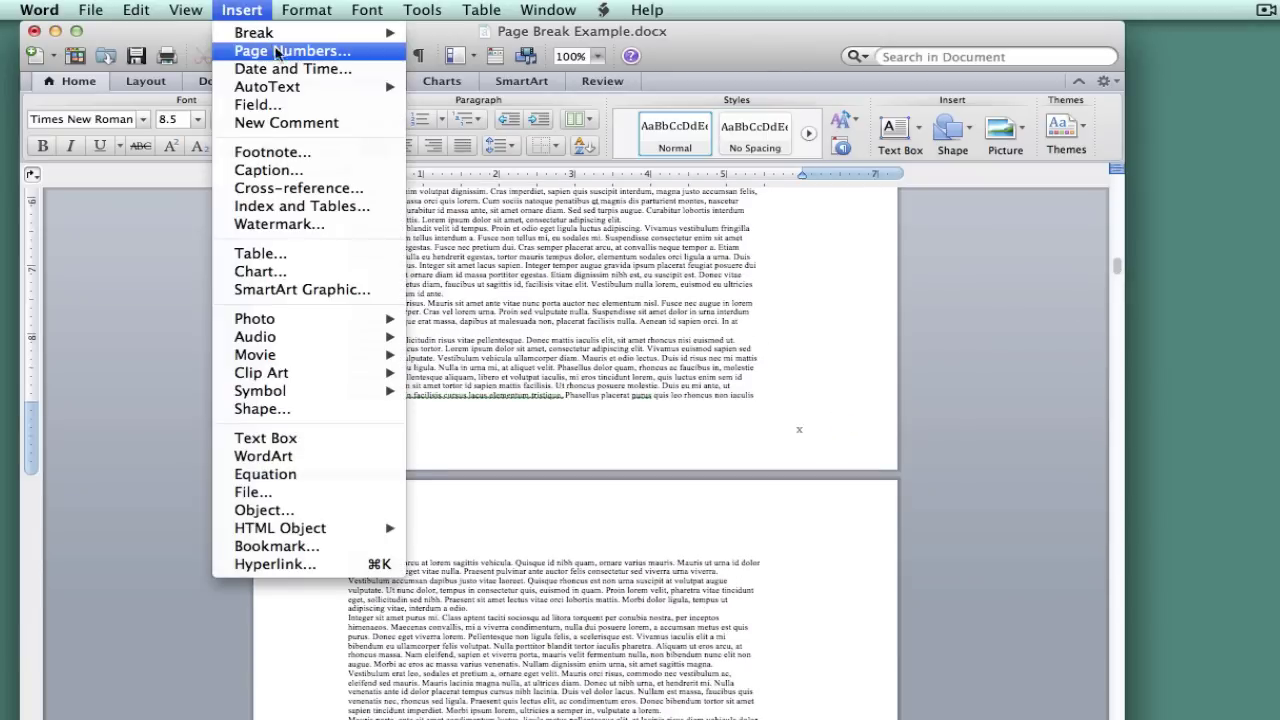
click(288, 50)
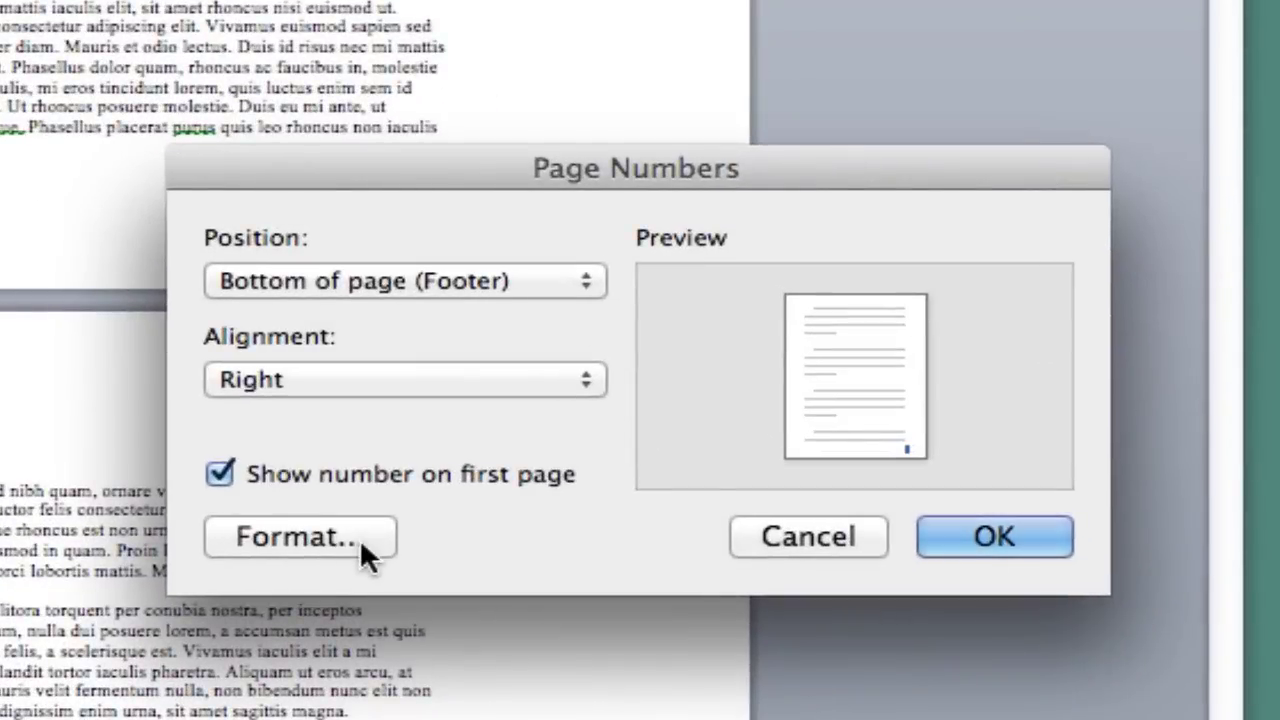
click(368, 540)
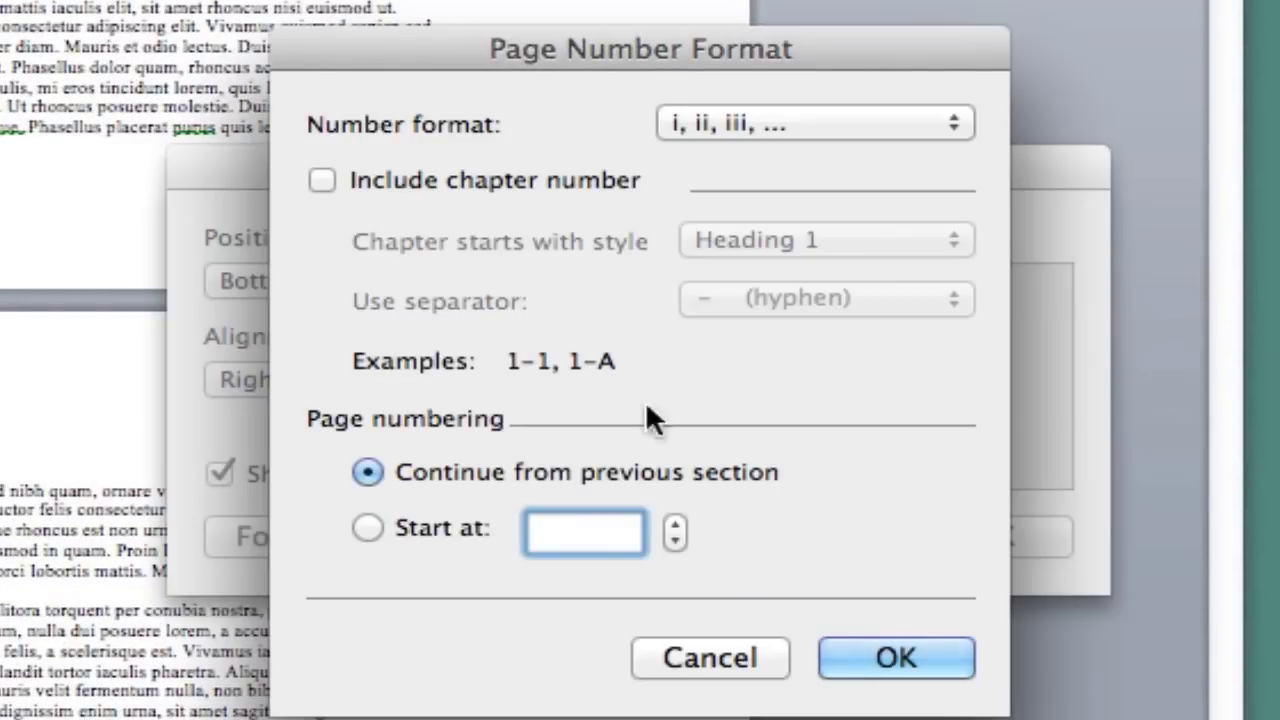
click(954, 117)
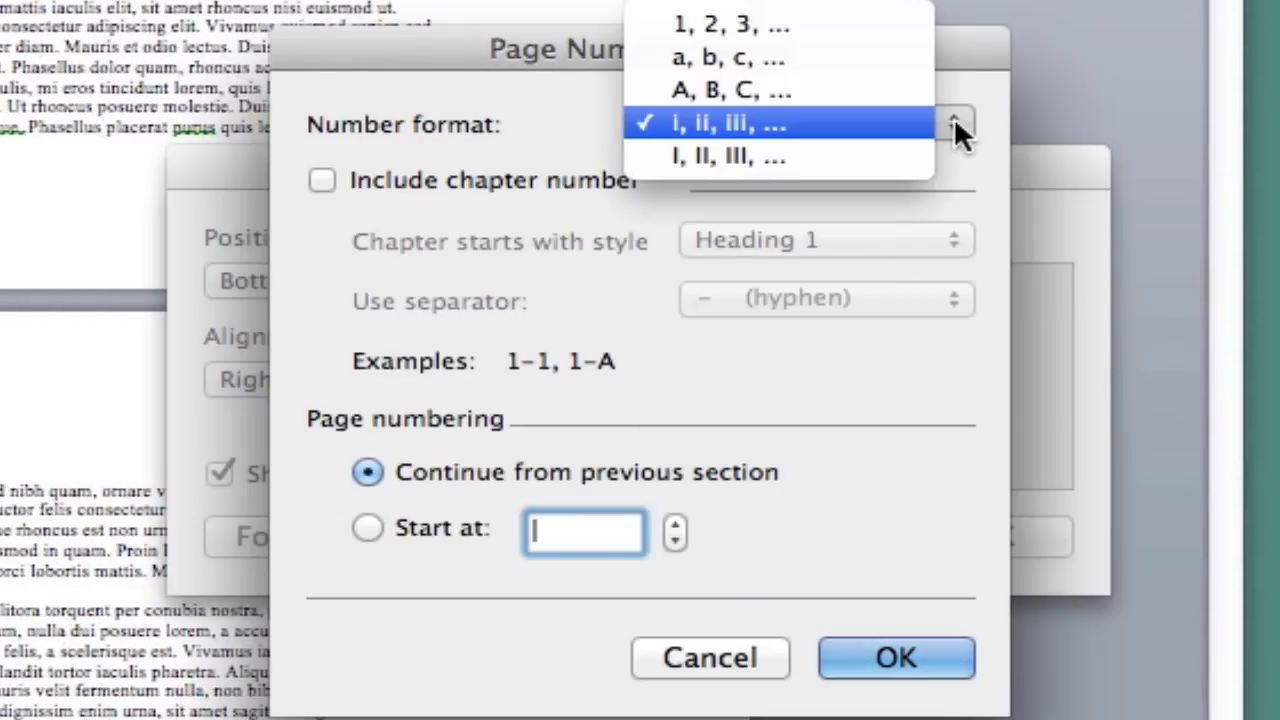
click(853, 28)
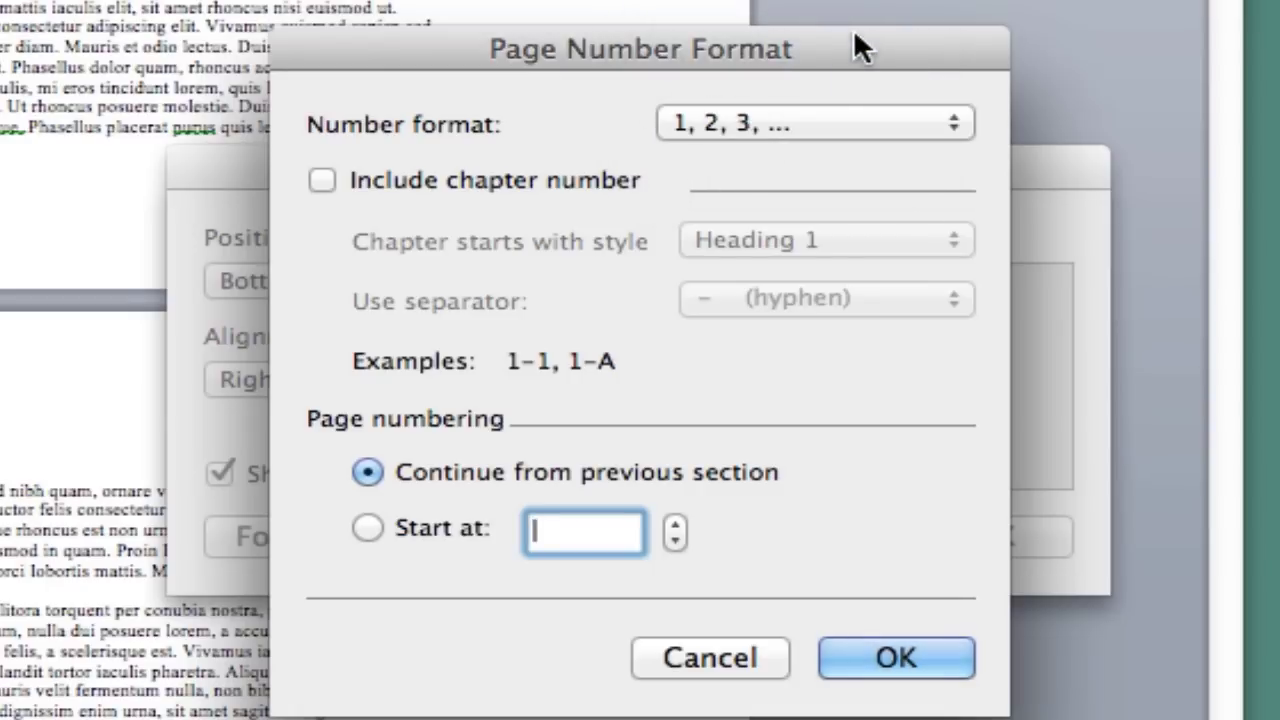
click(366, 529)
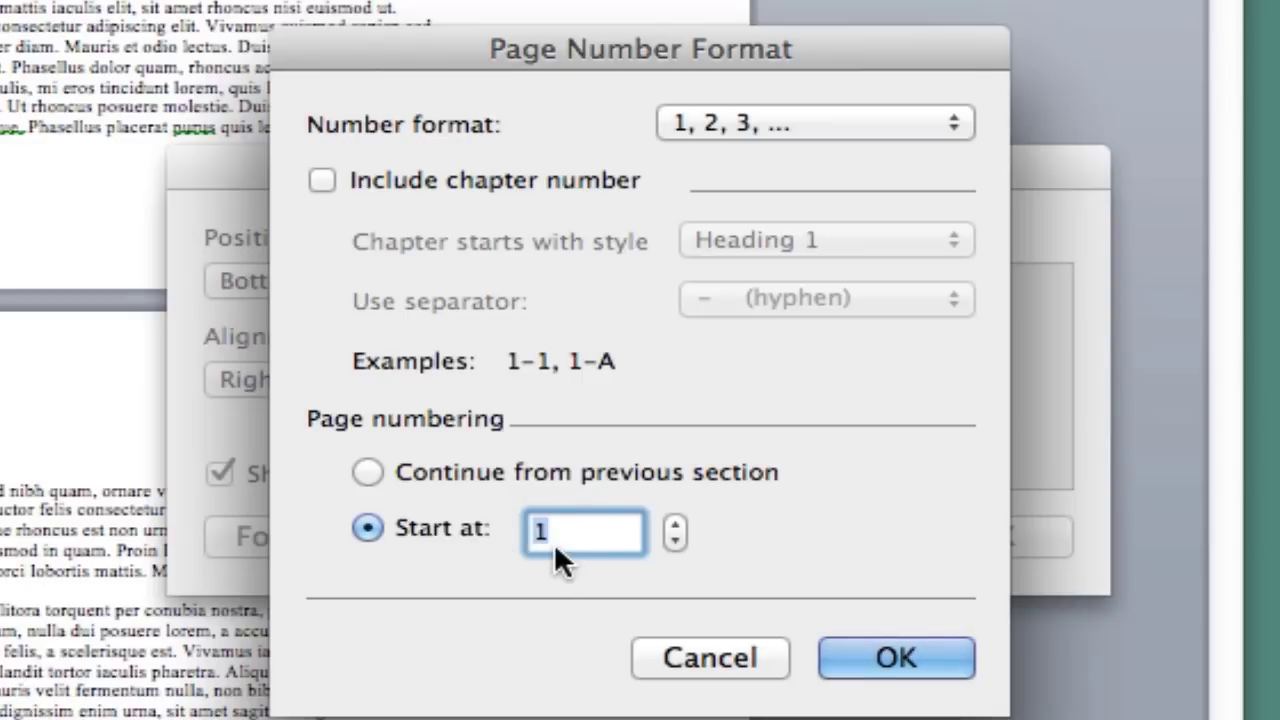
click(924, 655)
click(960, 537)
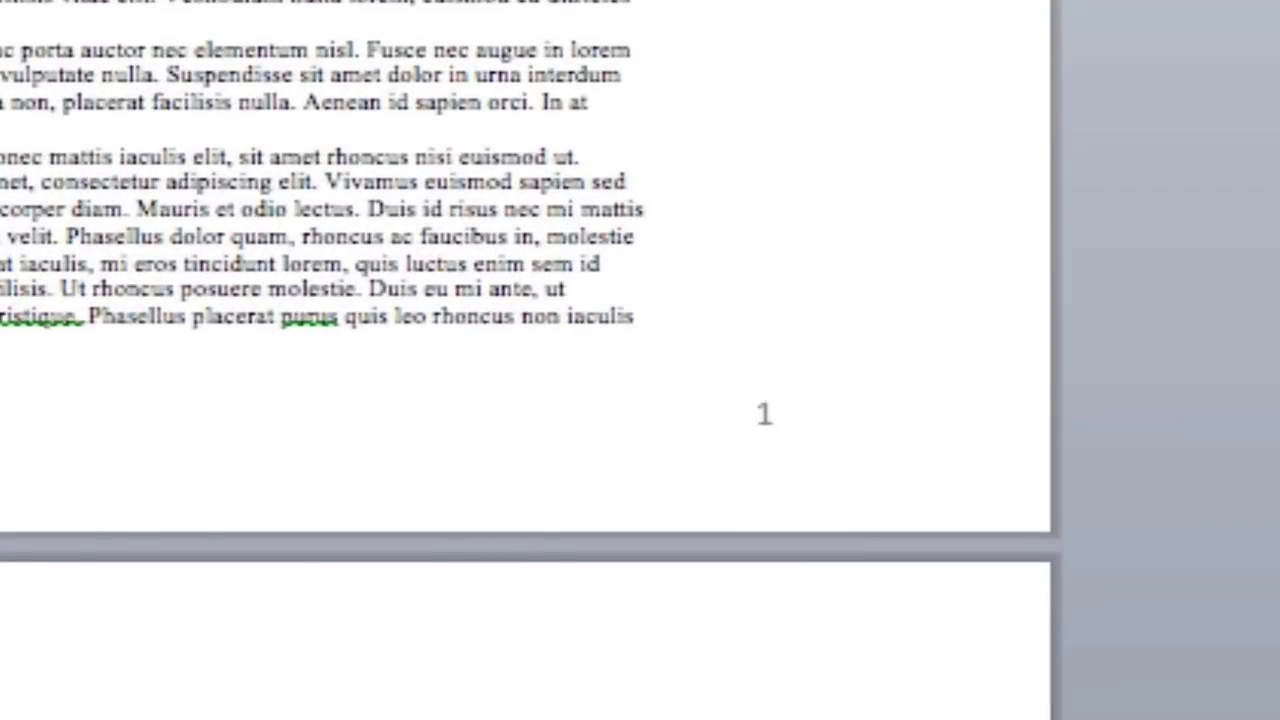
- Review the footer page numbers across the Part 1 and Part Two sections
scroll(525, 360, down, 5)
scroll(525, 360, down, 5)
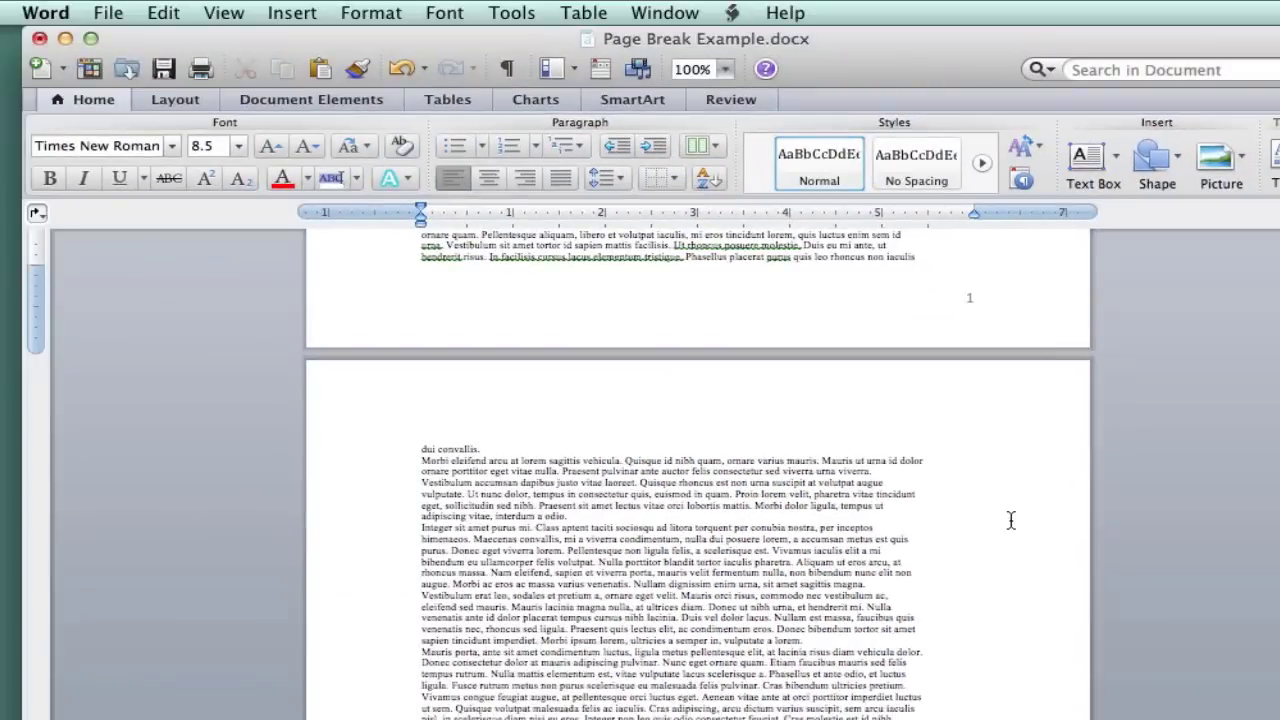
scroll(1020, 517, up, 2)
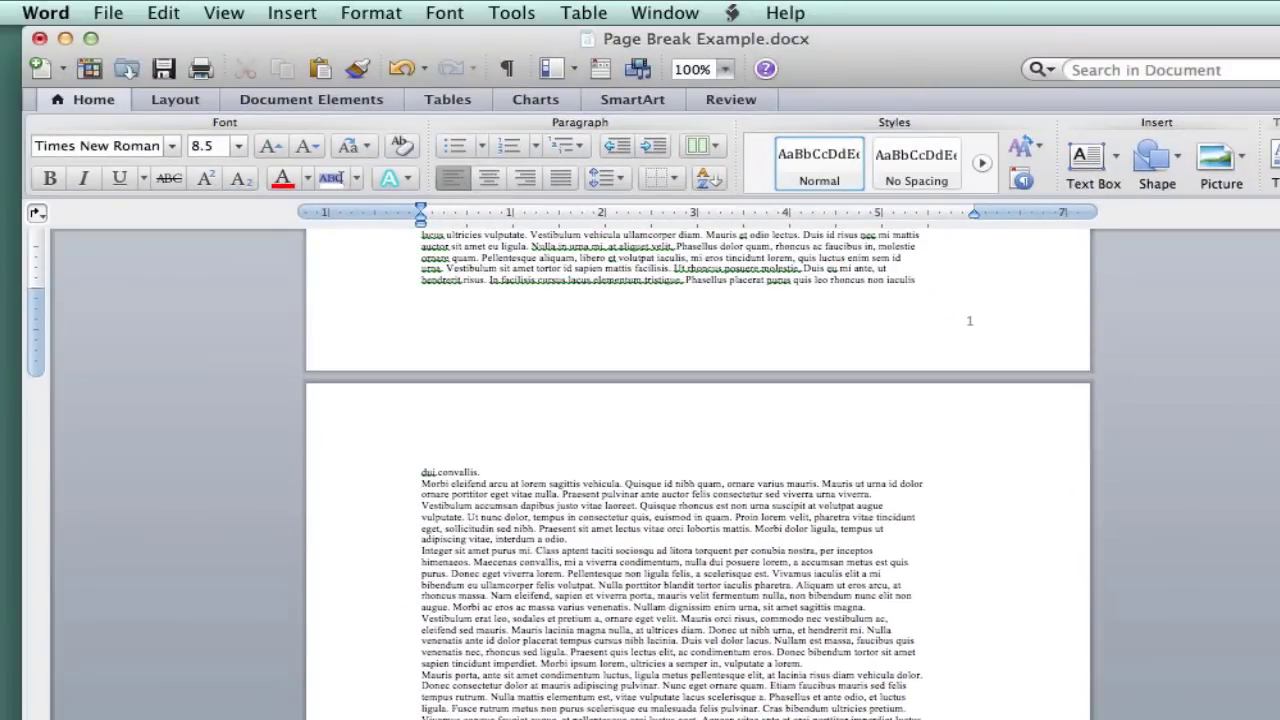
scroll(697, 474, up, 15)
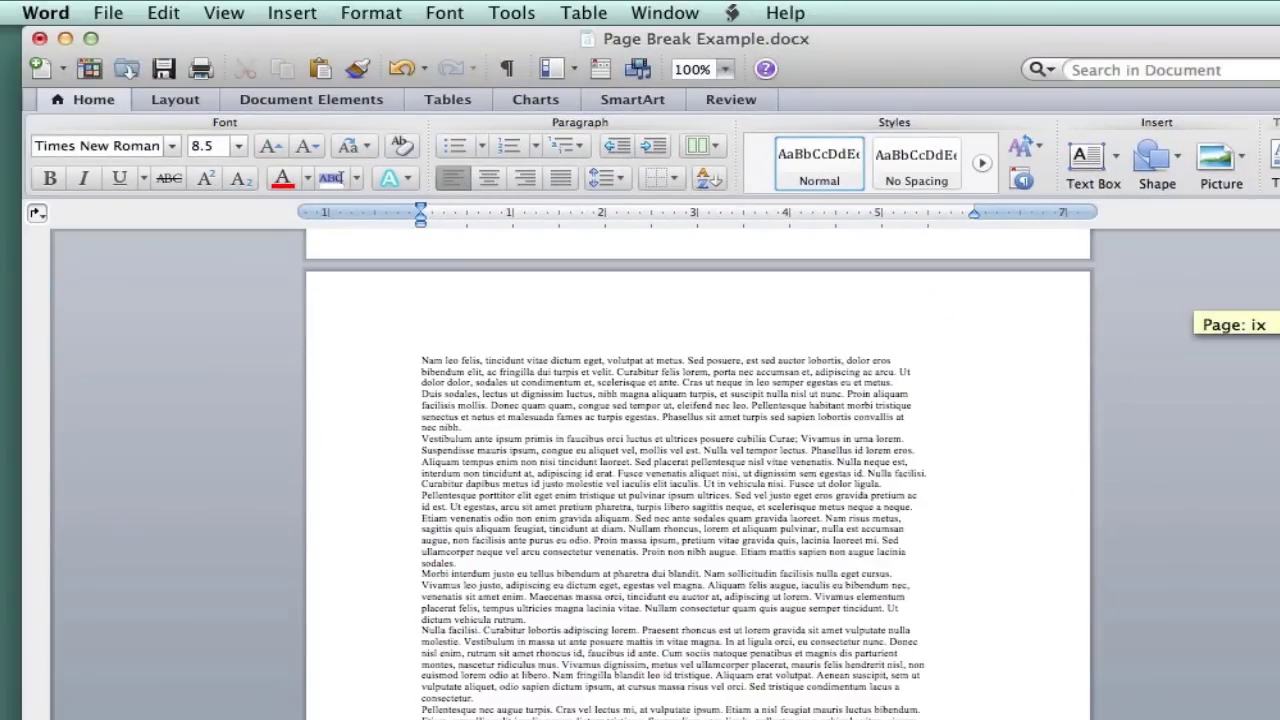
scroll(697, 474, up, 5)
scroll(697, 474, down, 15)
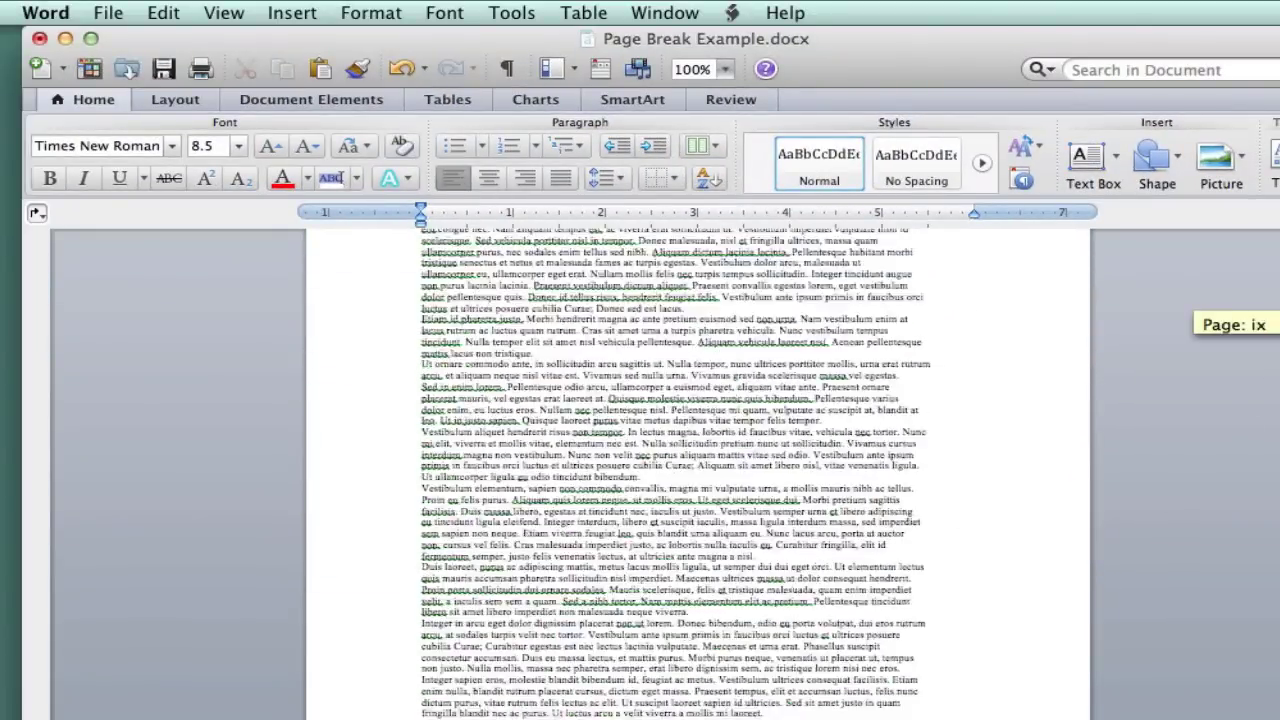
scroll(697, 474, down, 20)
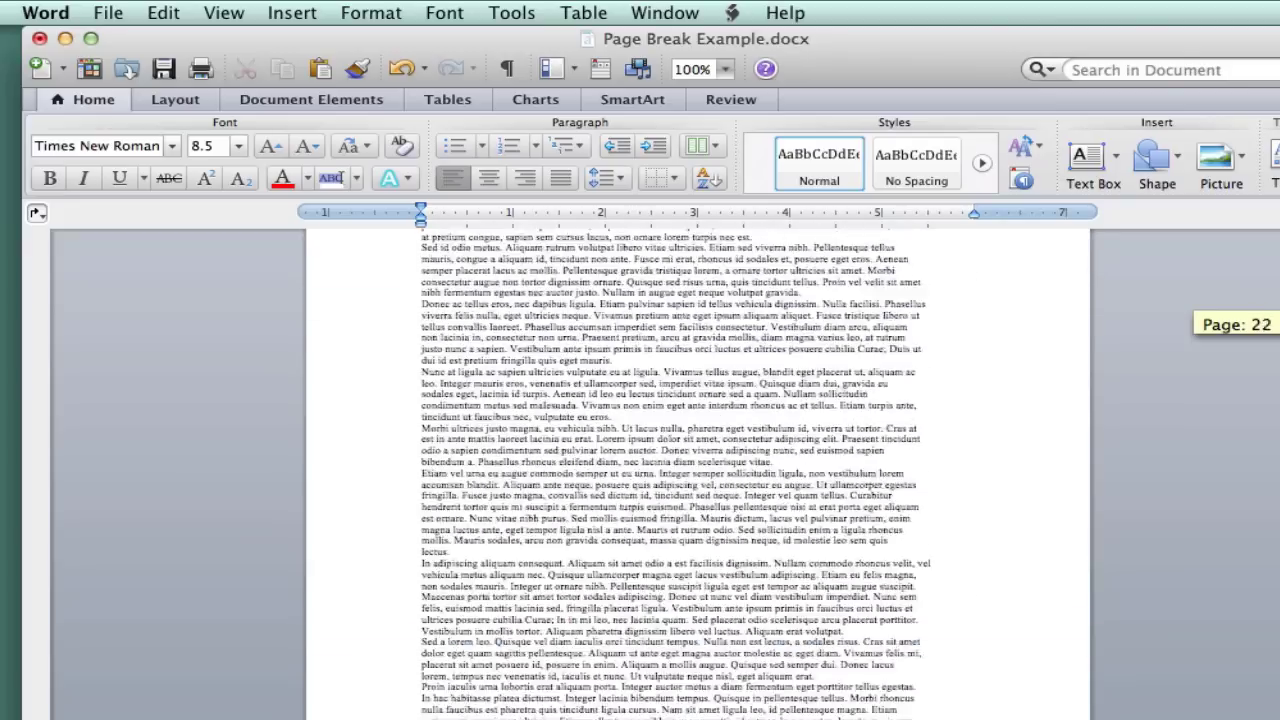
scroll(697, 474, down, 12)
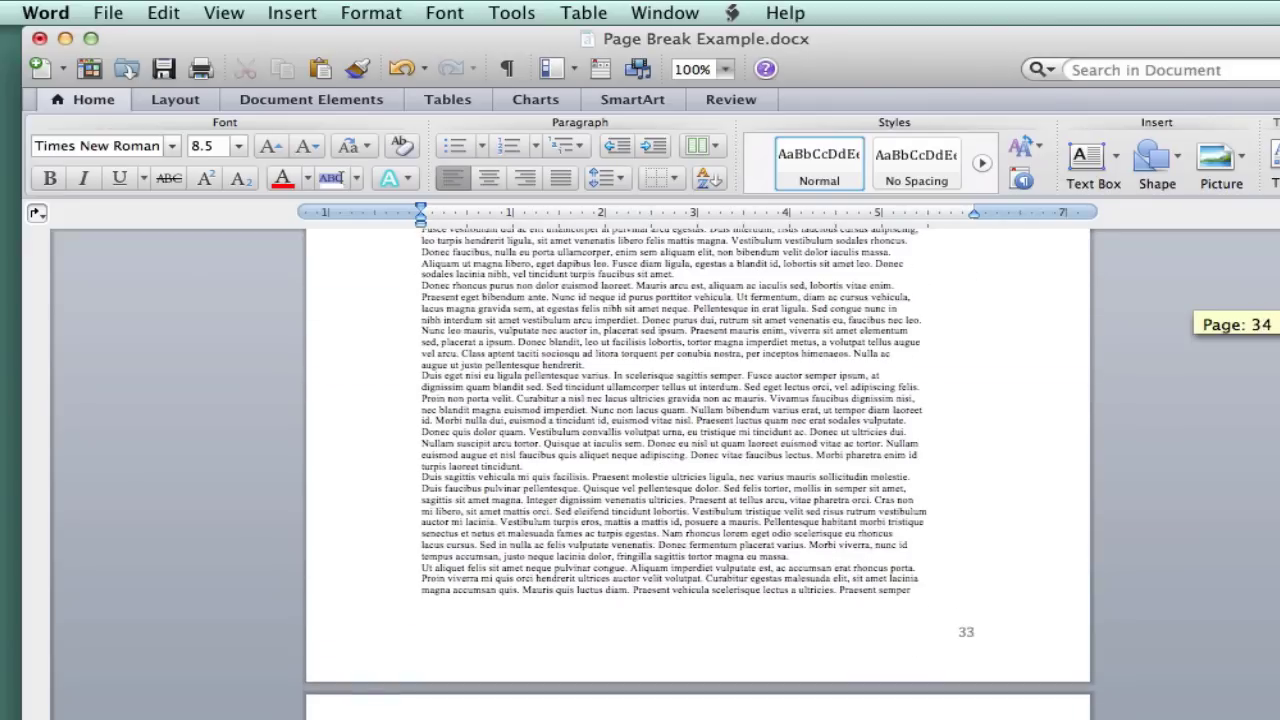
- Insert a Section Break (Next Page) after the last line of the Part Two text, just before the Part Three heading
scroll(697, 474, down, 8)
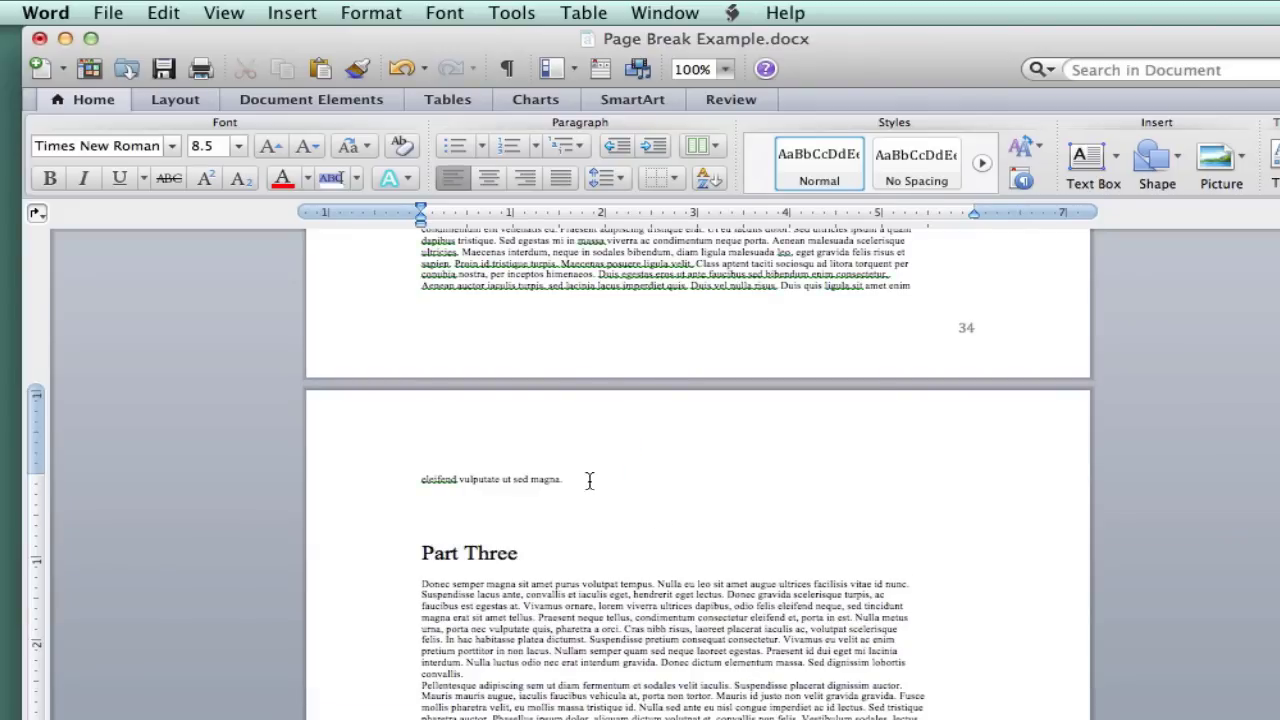
click(461, 522)
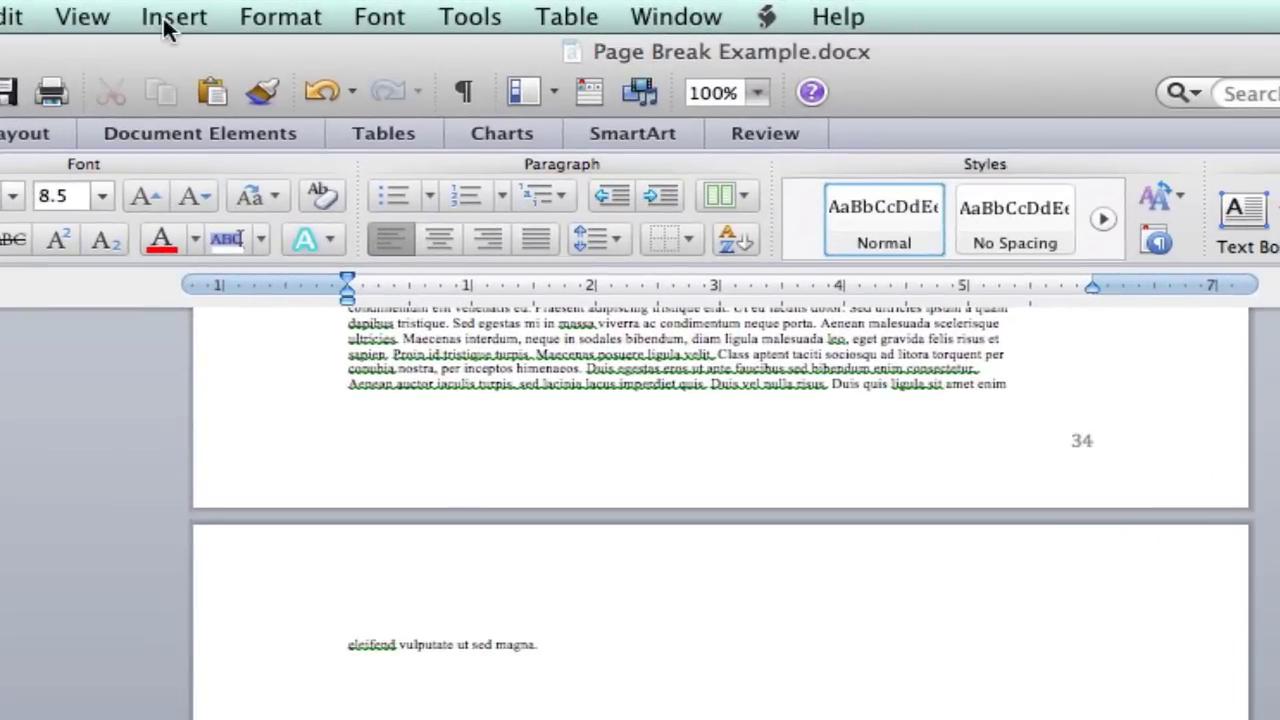
click(292, 13)
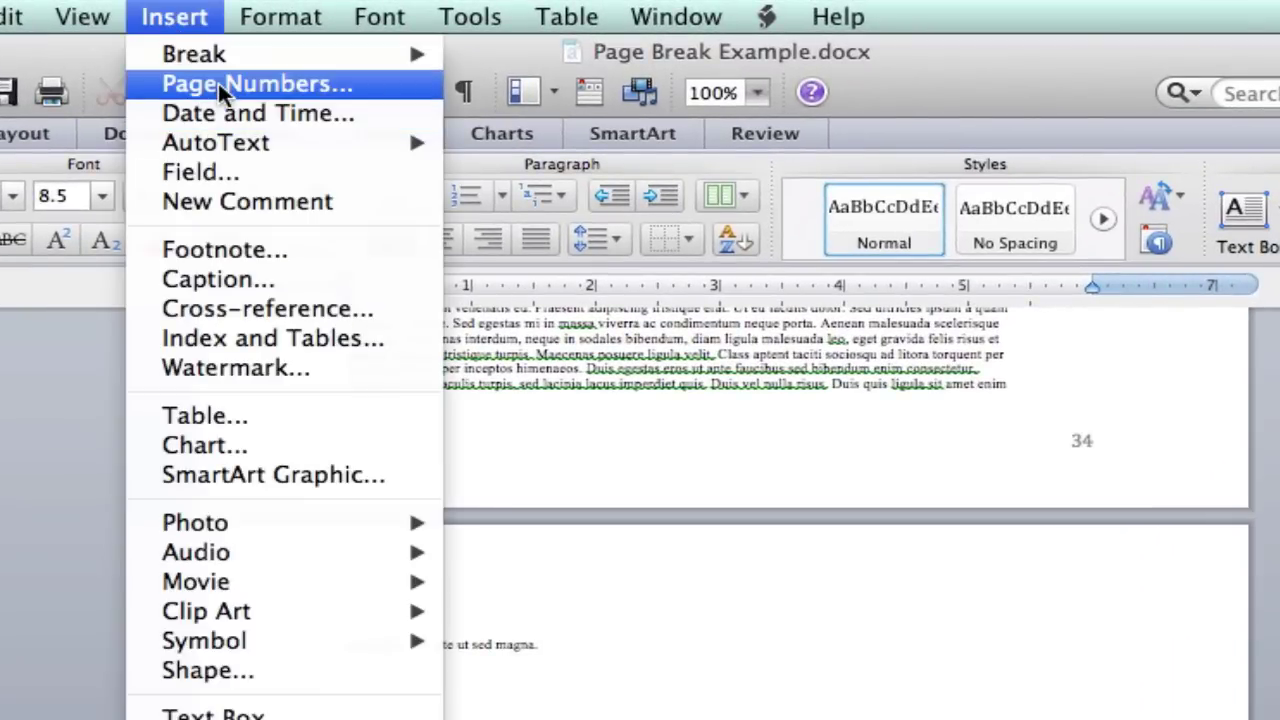
mouse_move(227, 52)
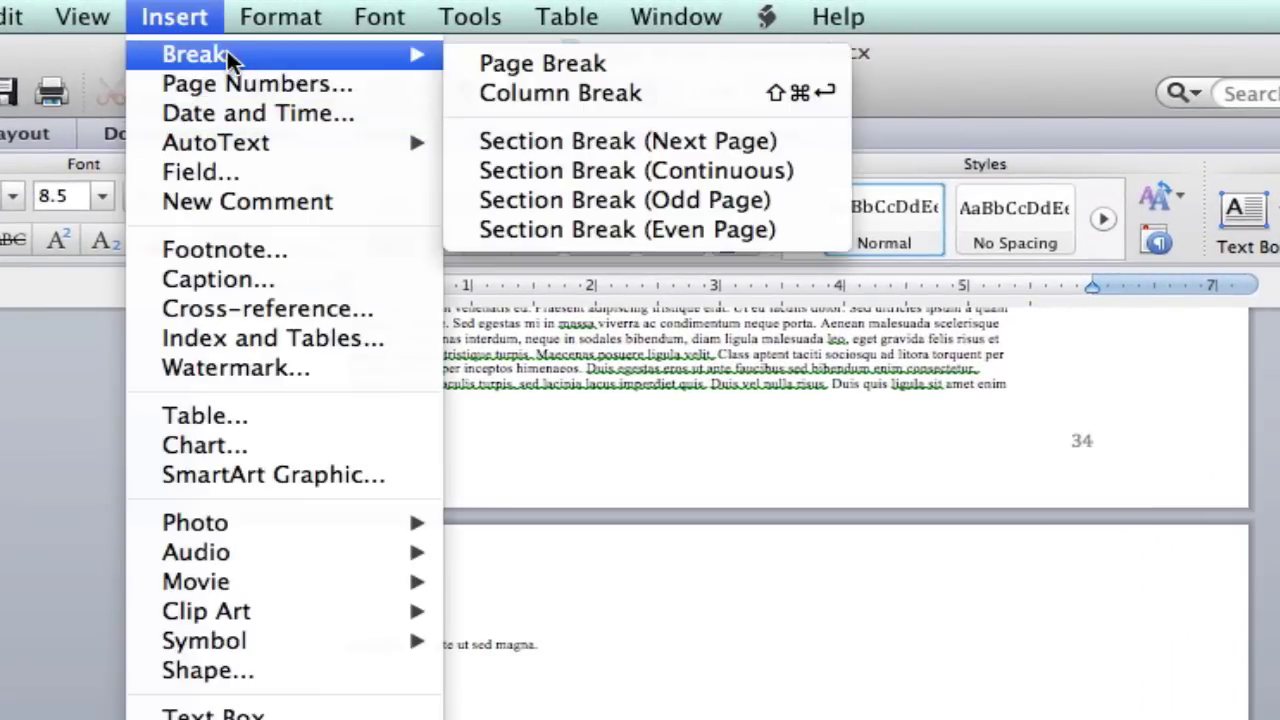
click(689, 140)
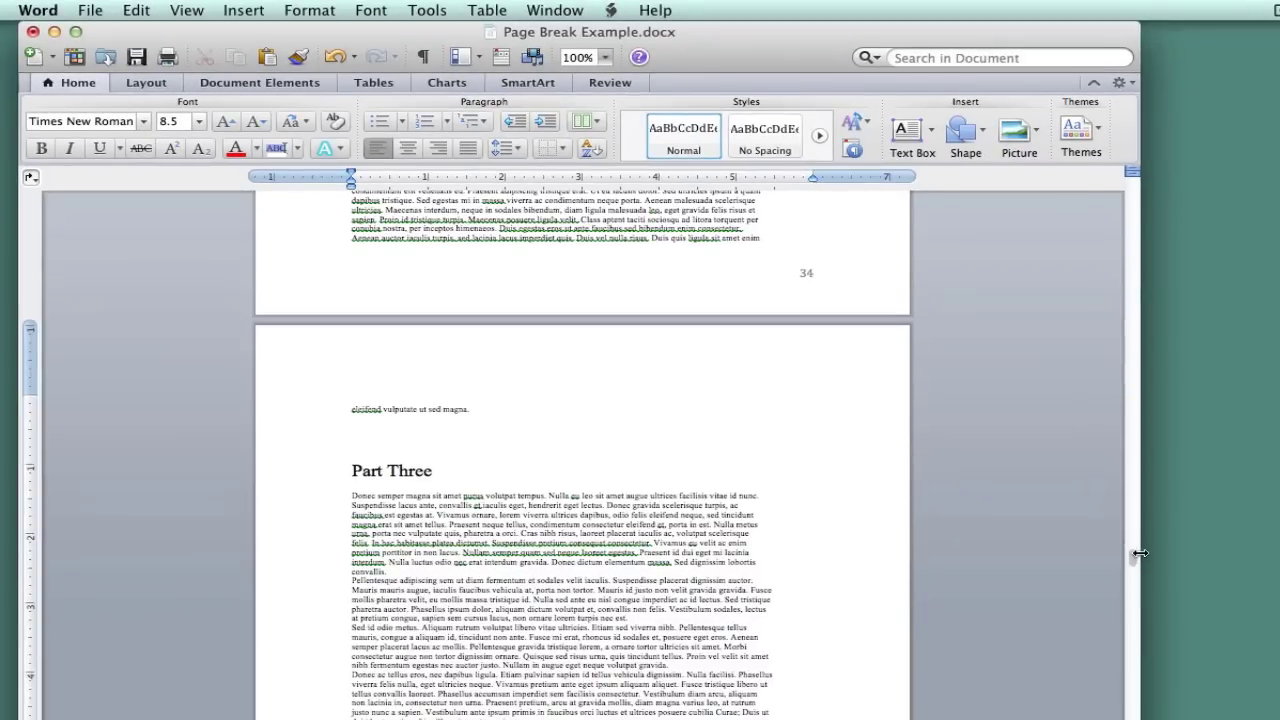
- Set the page number format of the Part Three section to A, B, C, ..
drag(1130, 563, 1130, 568)
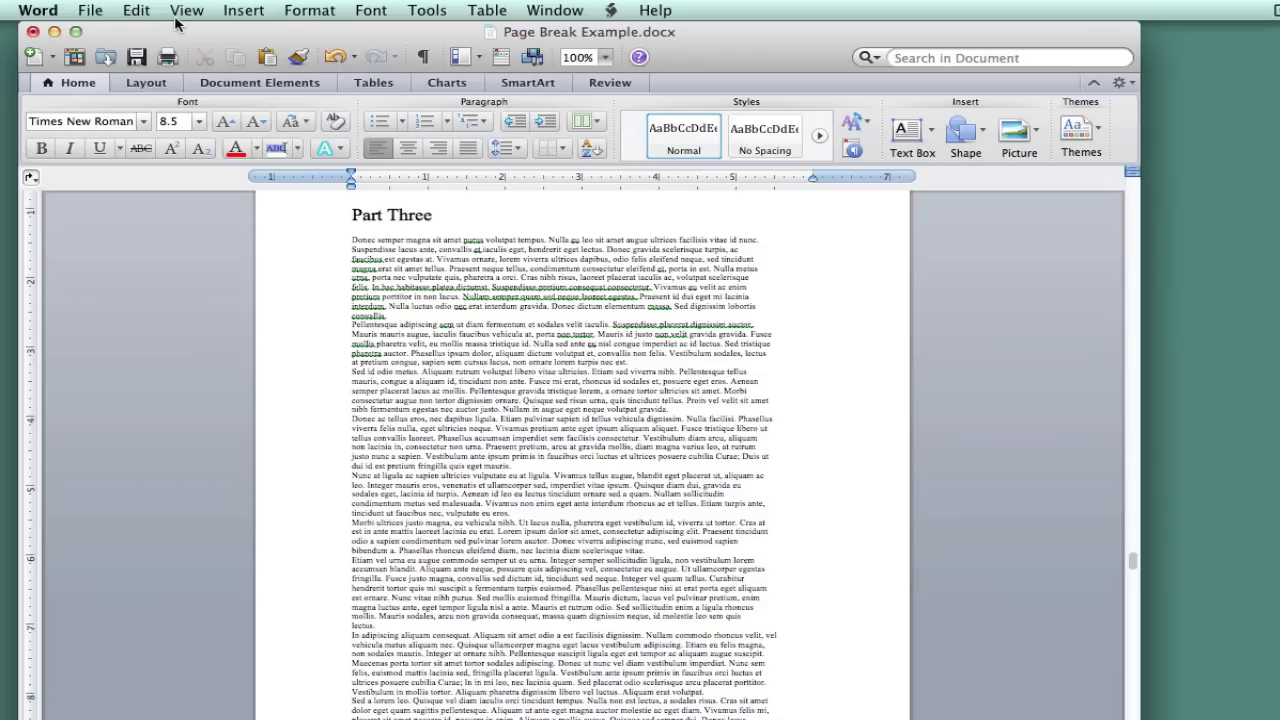
click(243, 10)
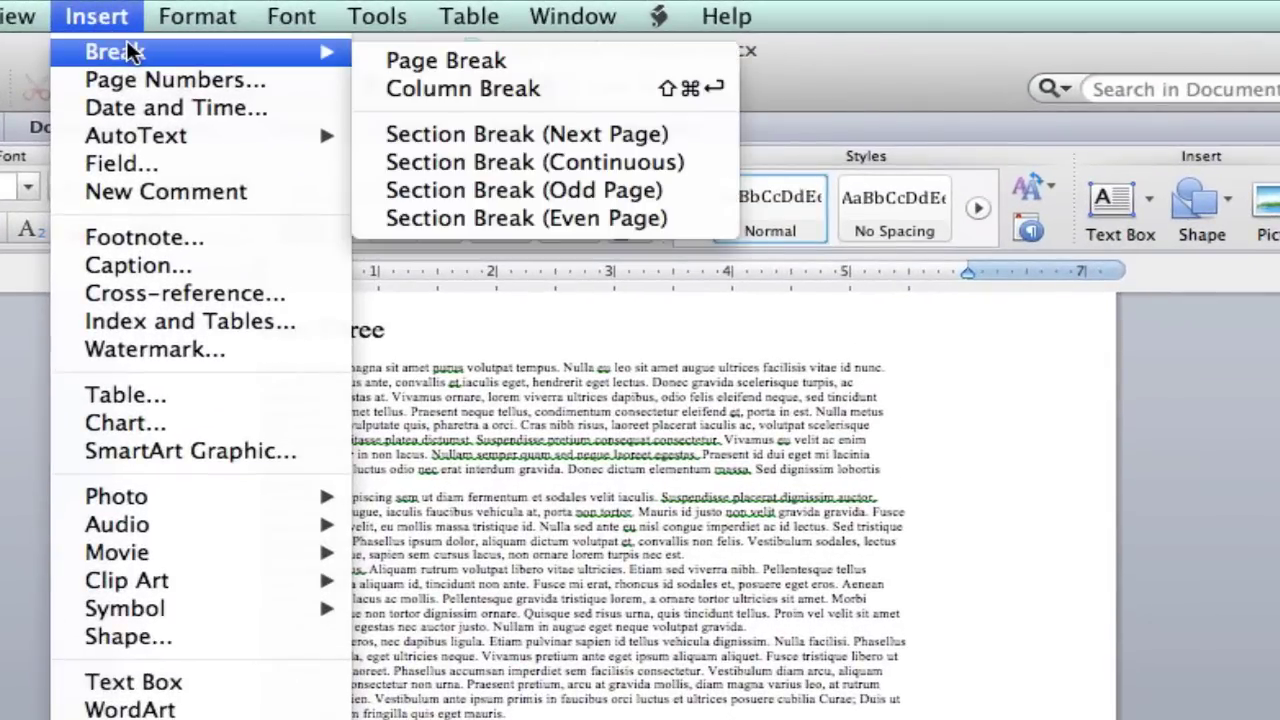
click(150, 79)
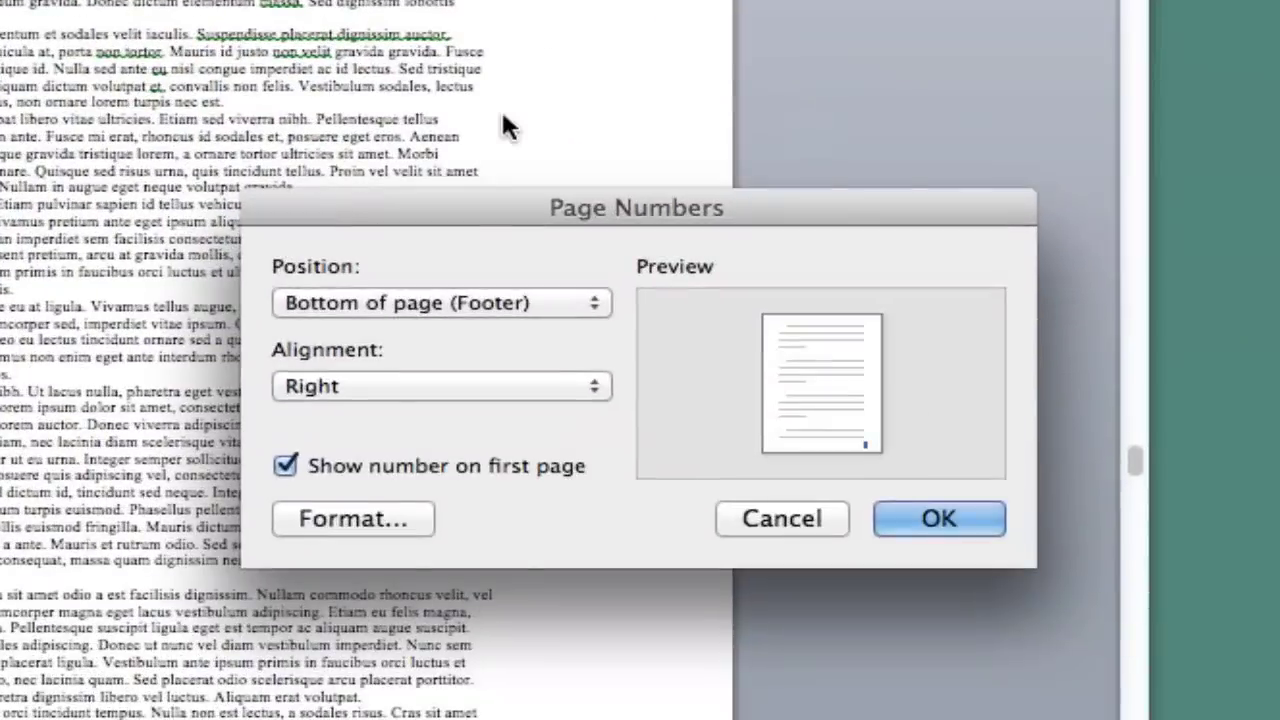
click(378, 517)
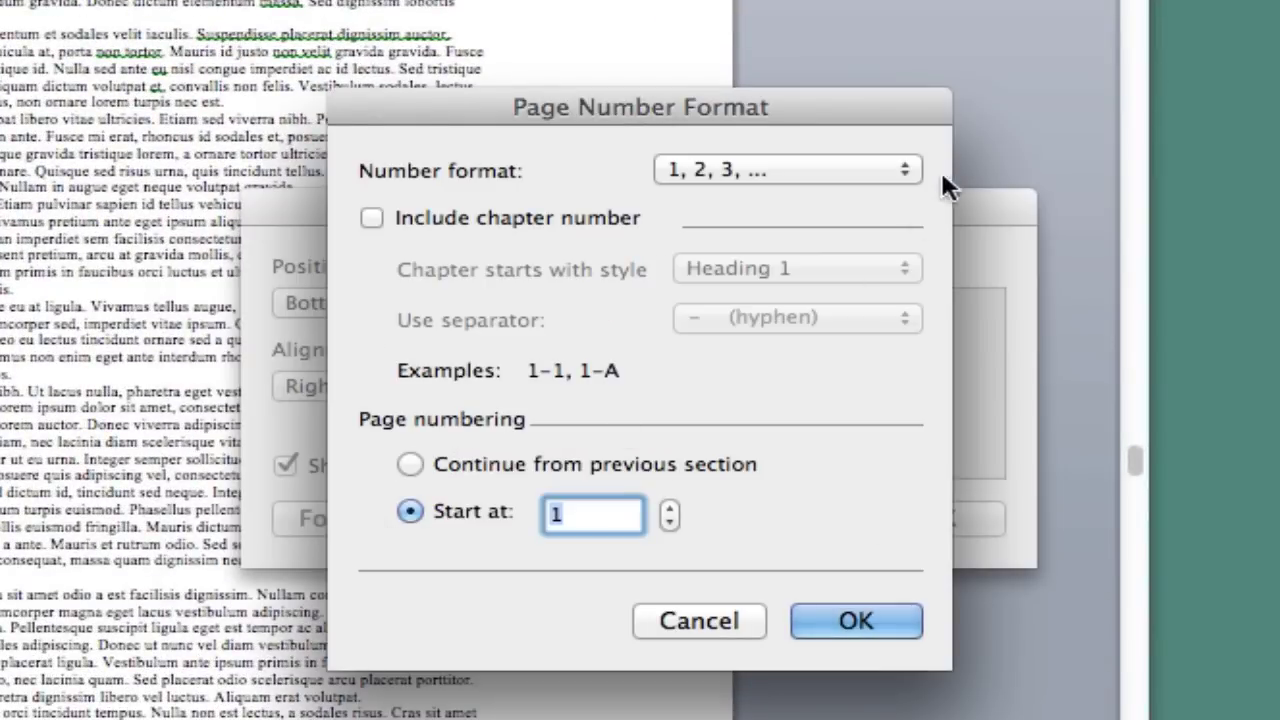
click(897, 163)
click(855, 213)
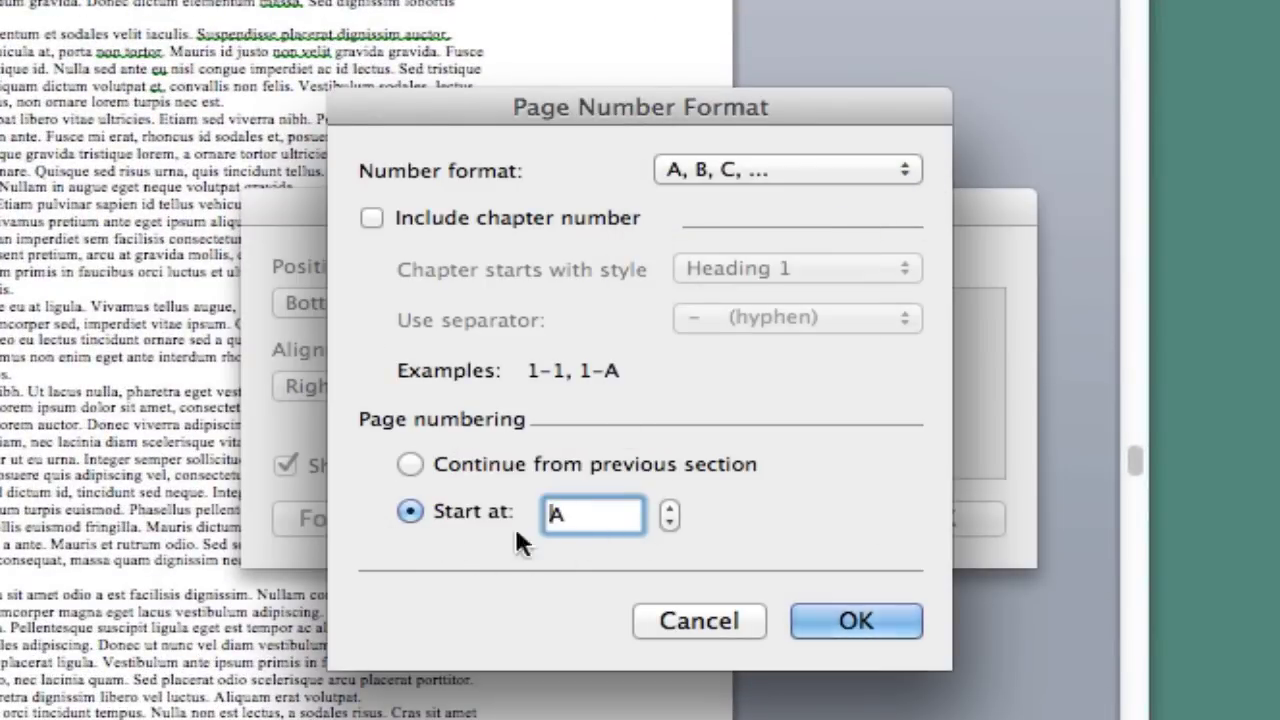
- Start the Part Three page numbering at C and apply the numbers at Bottom of page (Footer) with Right alignment
click(580, 517)
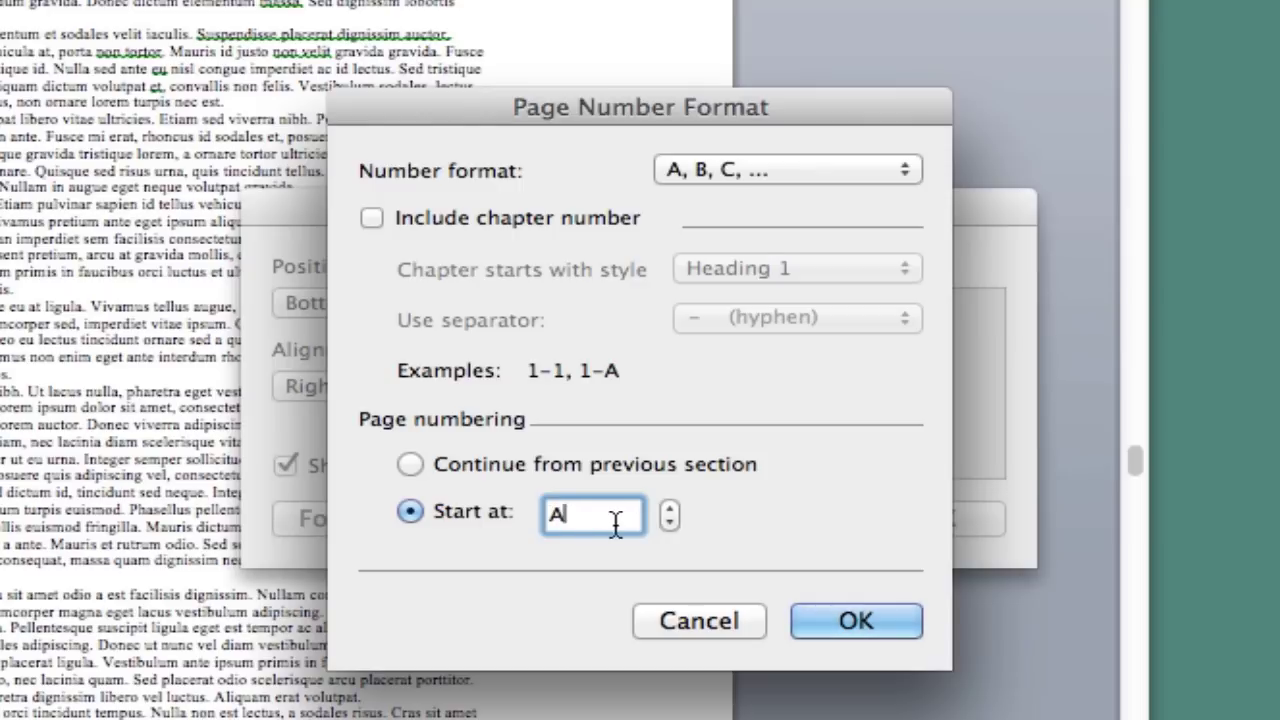
drag(616, 523, 537, 513)
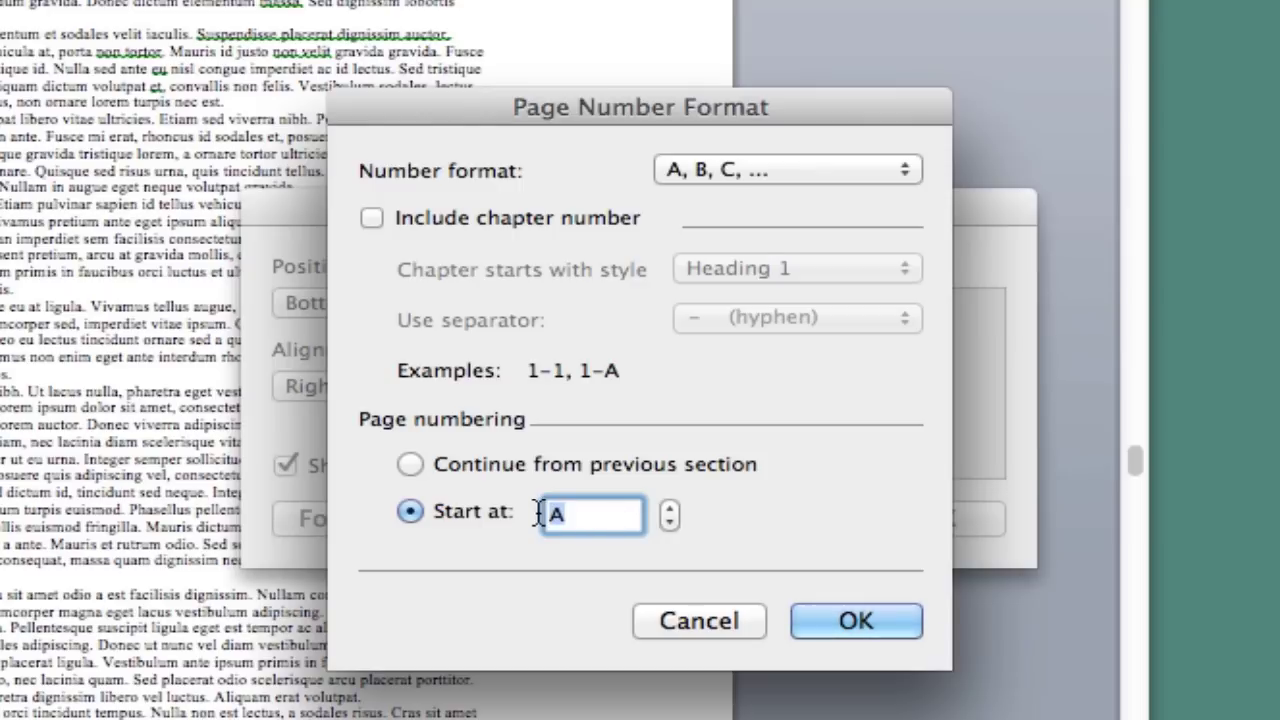
text(d)
key(BackSpace)
text(c)
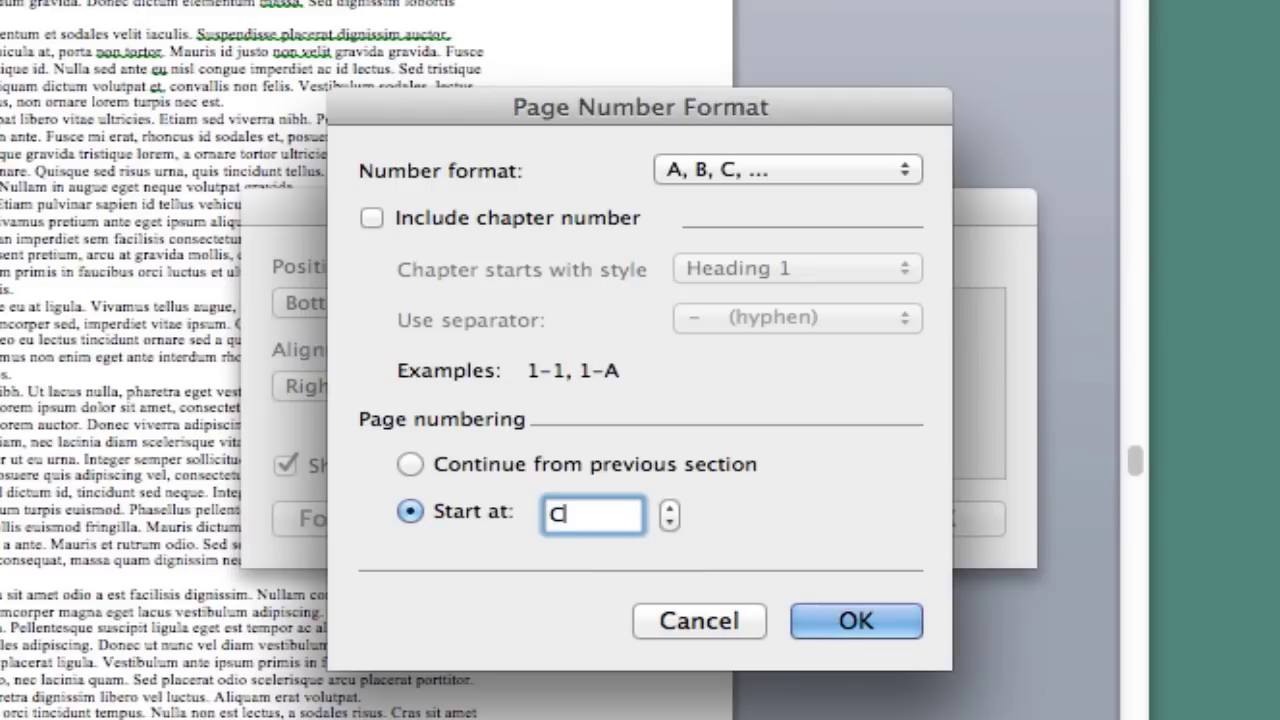
click(862, 615)
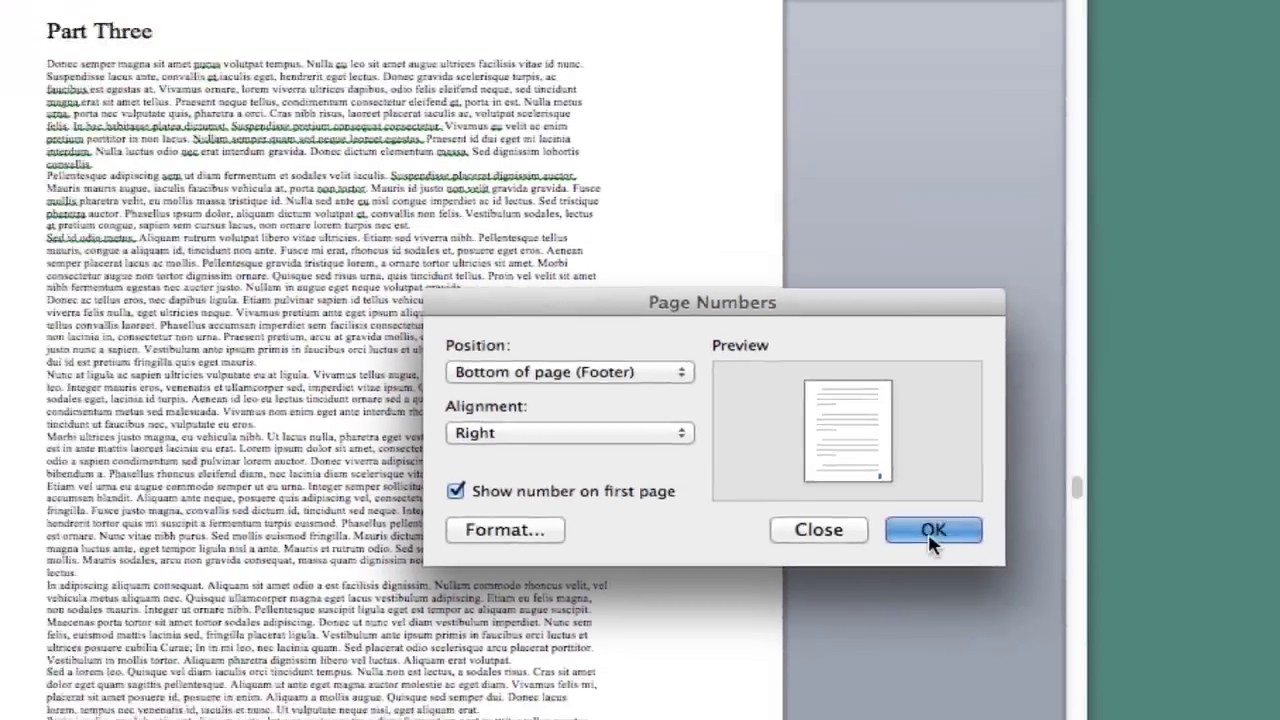
click(939, 518)
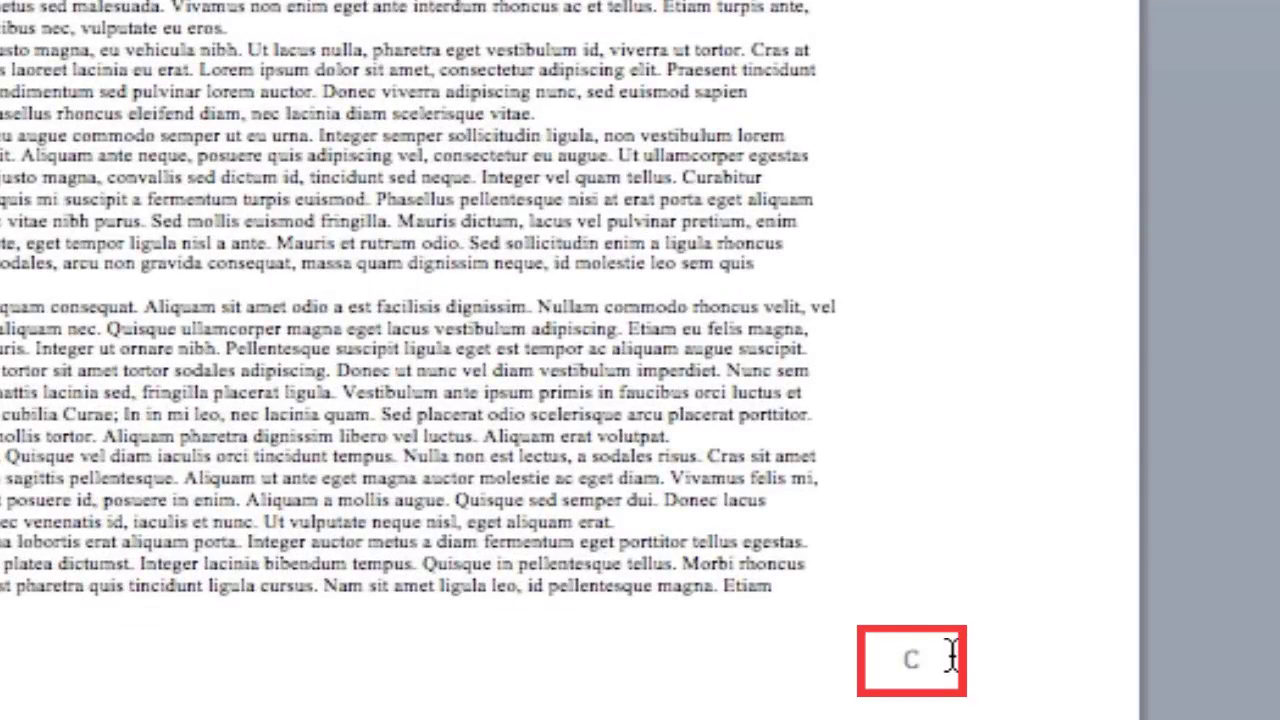
- Check the footer page numbers from Part Three back through Part Two to the early pages of Part 1
scroll(410, 360, up, 10)
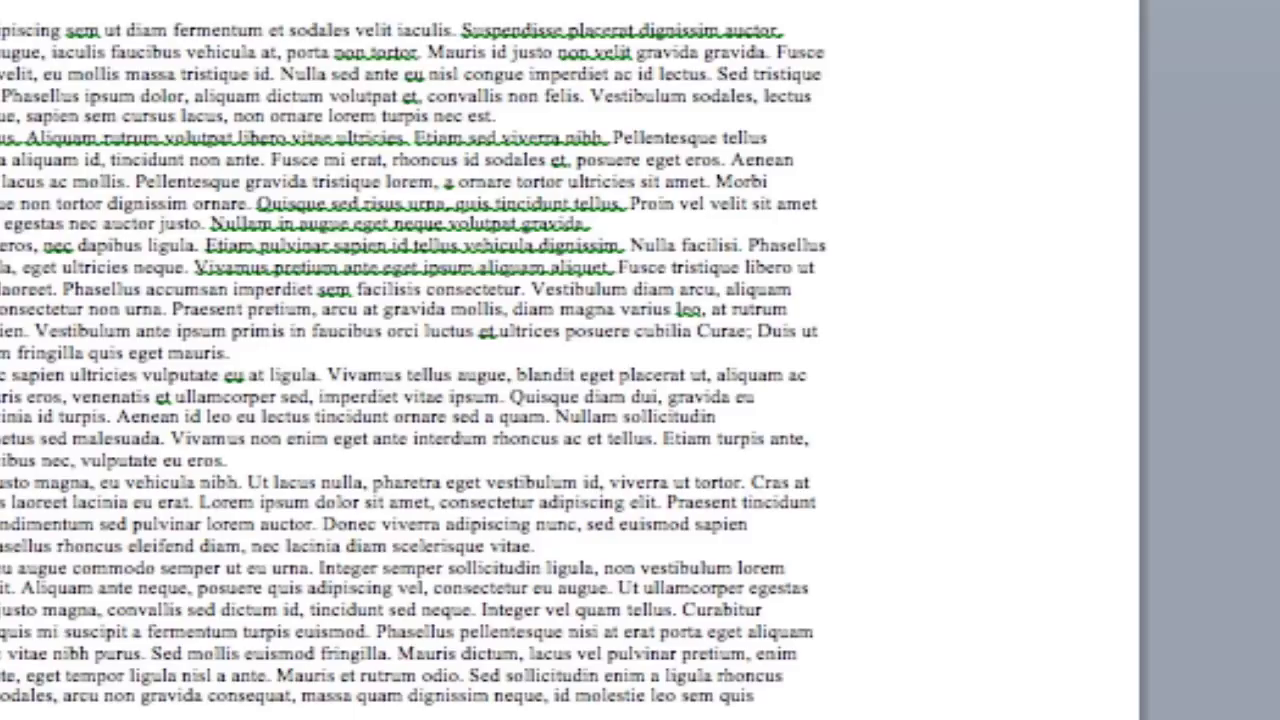
scroll(410, 400, up, 20)
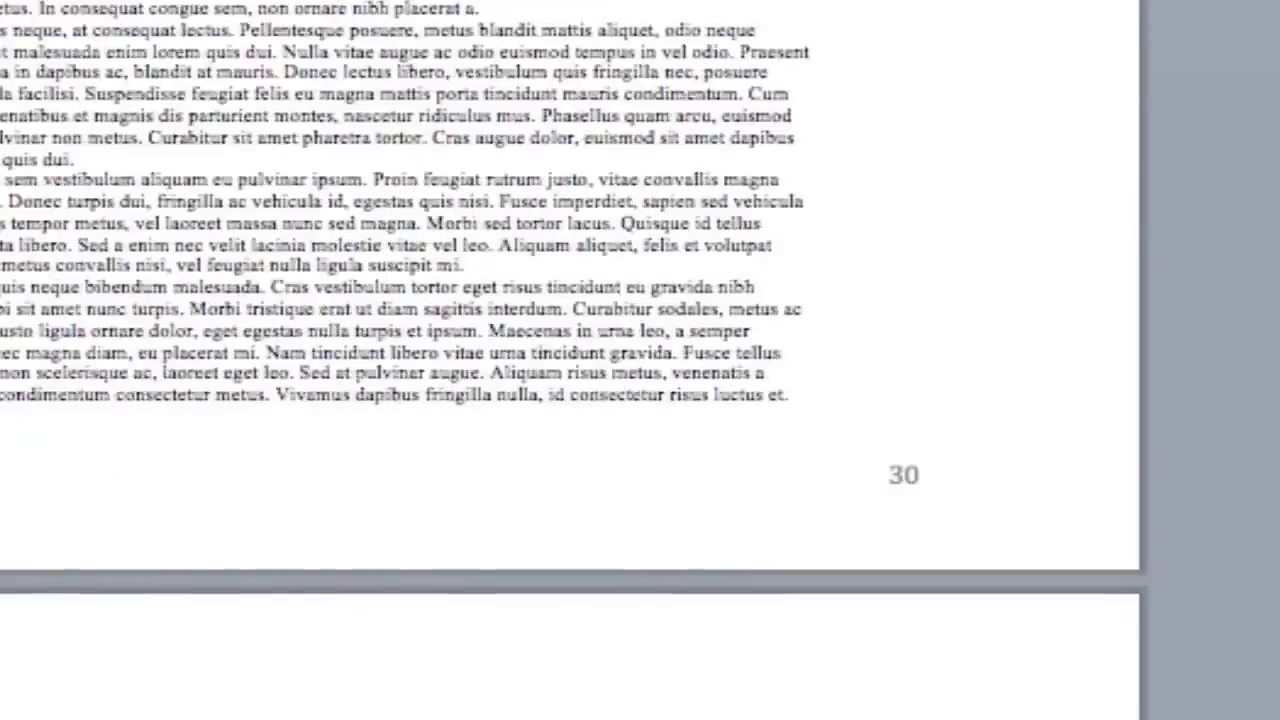
scroll(417, 360, up, 15)
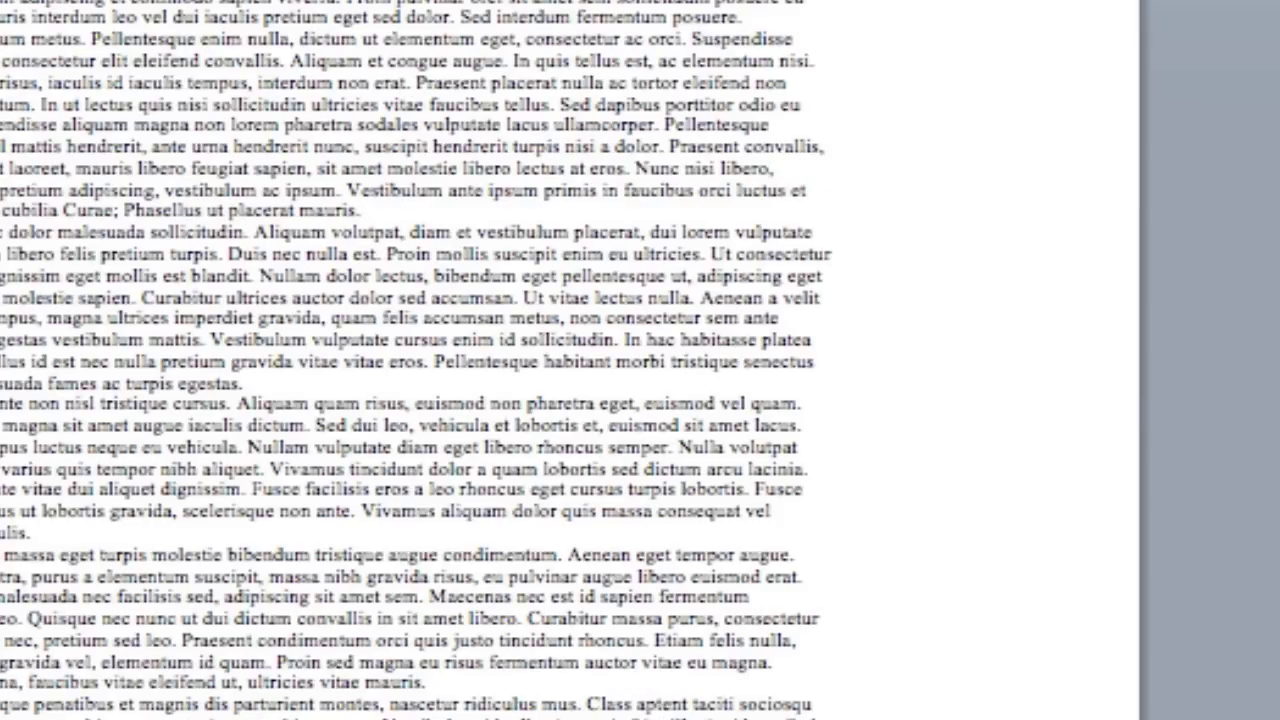
scroll(410, 360, up, 20)
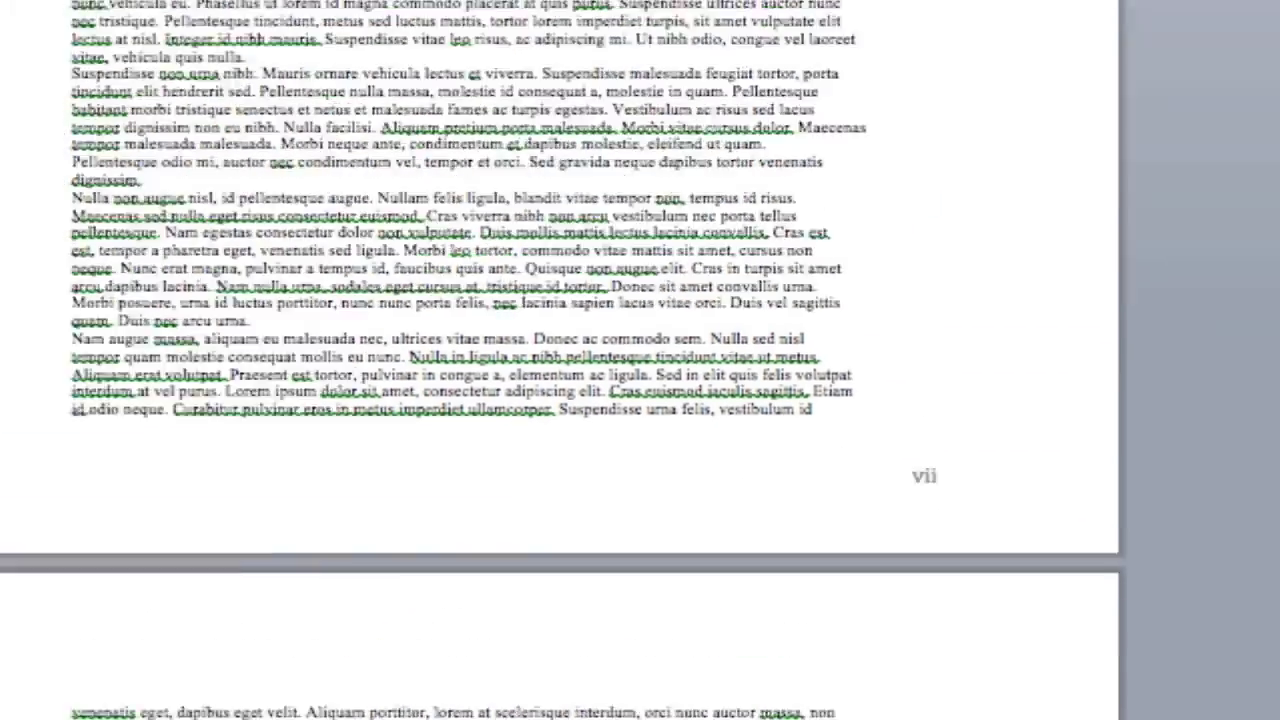
scroll(690, 480, up, 15)
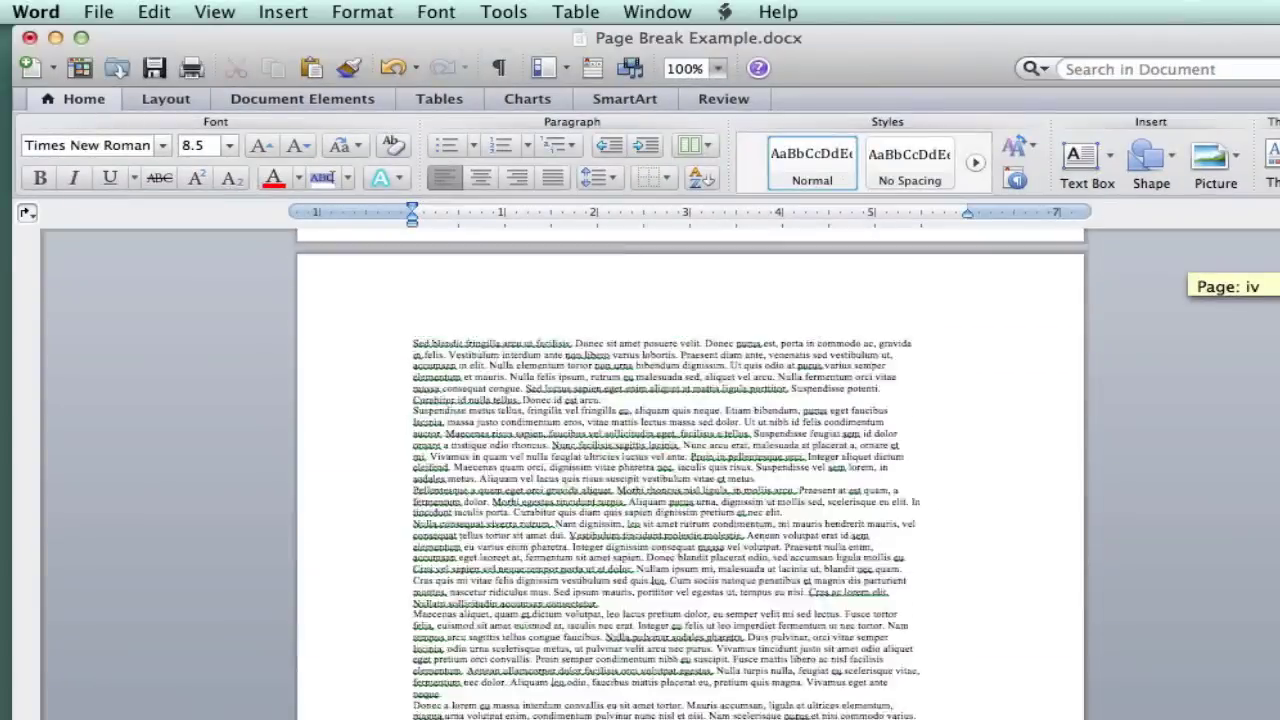